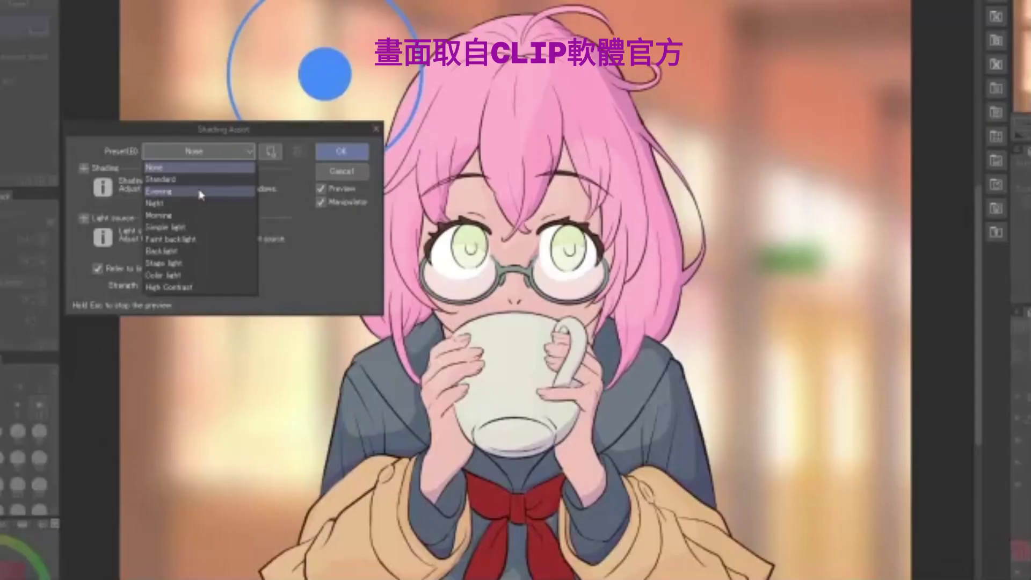
click(446, 220)
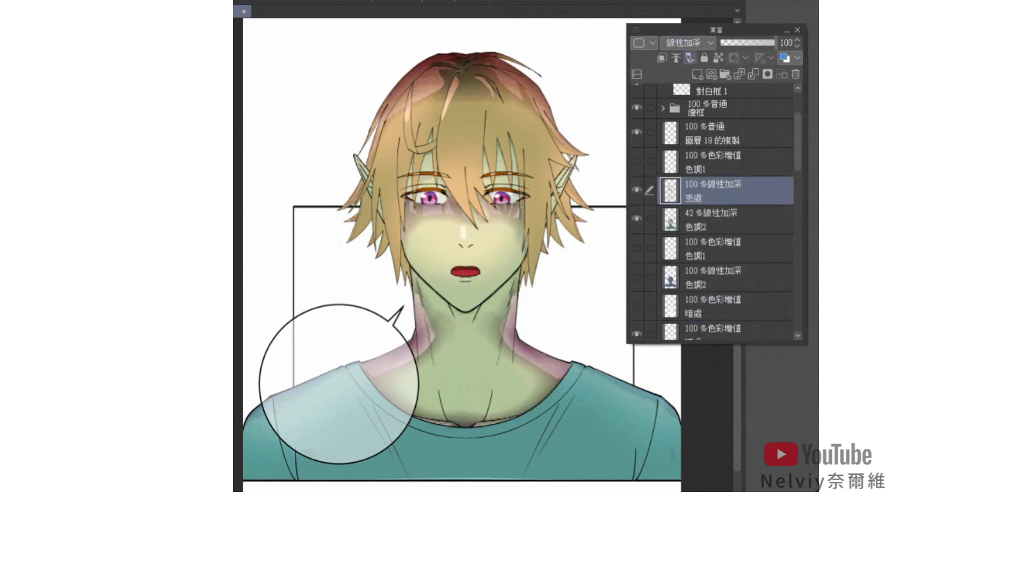
Step: Set the 亮處 layer's blending mode to 濾色 and lock its transparent pixels for recolouring
click(687, 42)
click(692, 147)
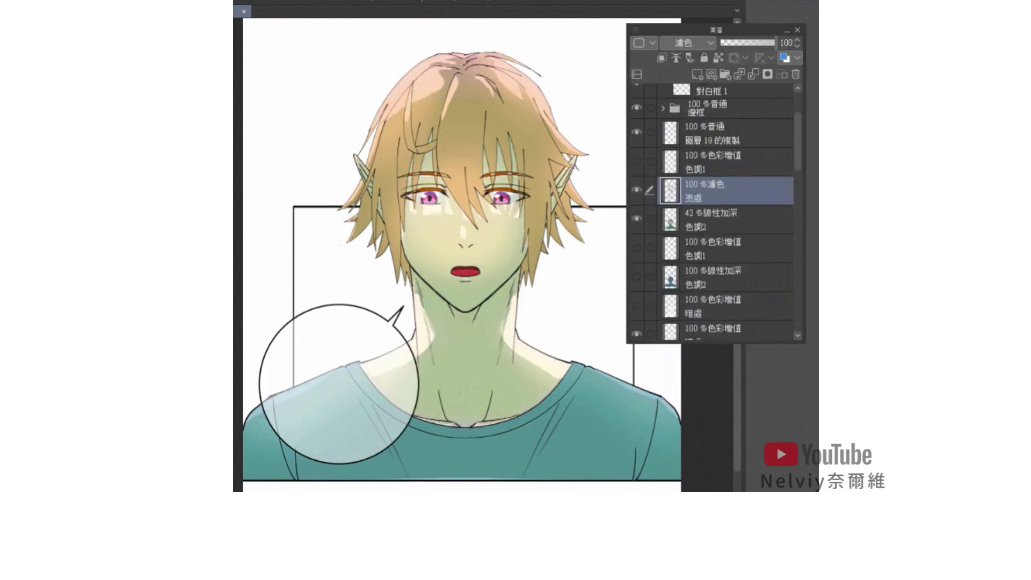
key(ctrl+alt+g)
key(F6)
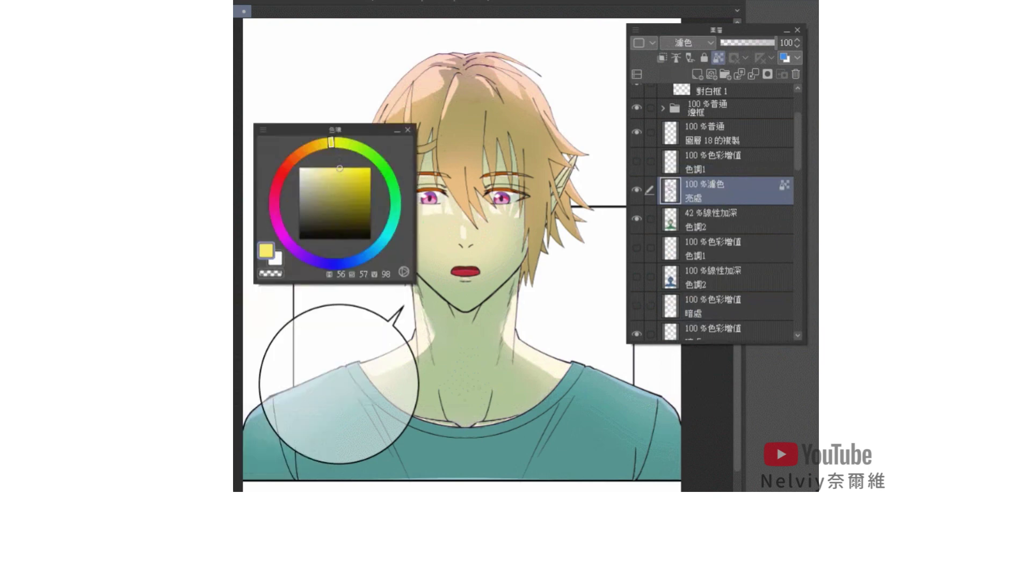
key(F6)
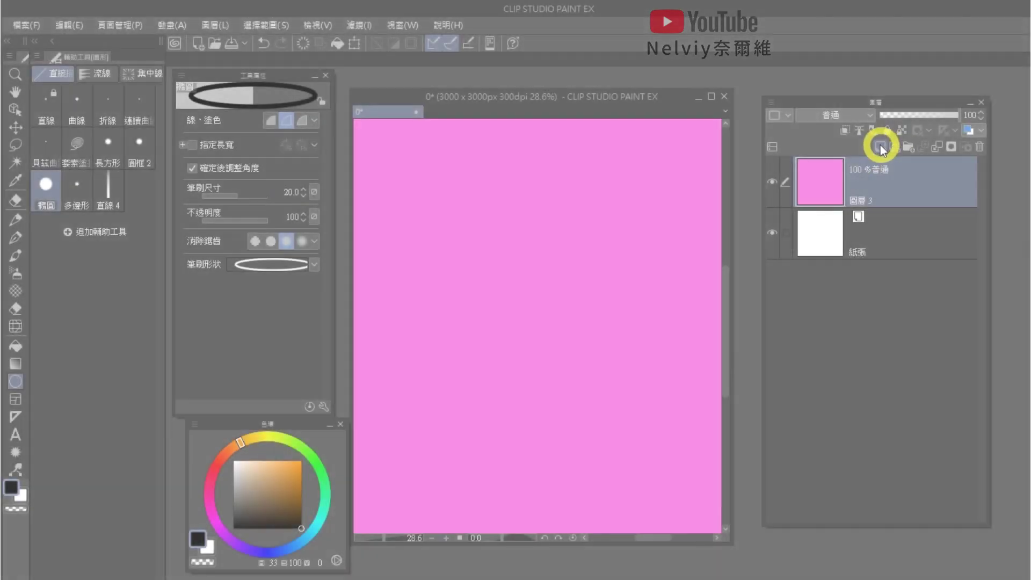
Step: Add a new layer above the pink one and draw a black circle outline in the middle of the canvas
click(881, 147)
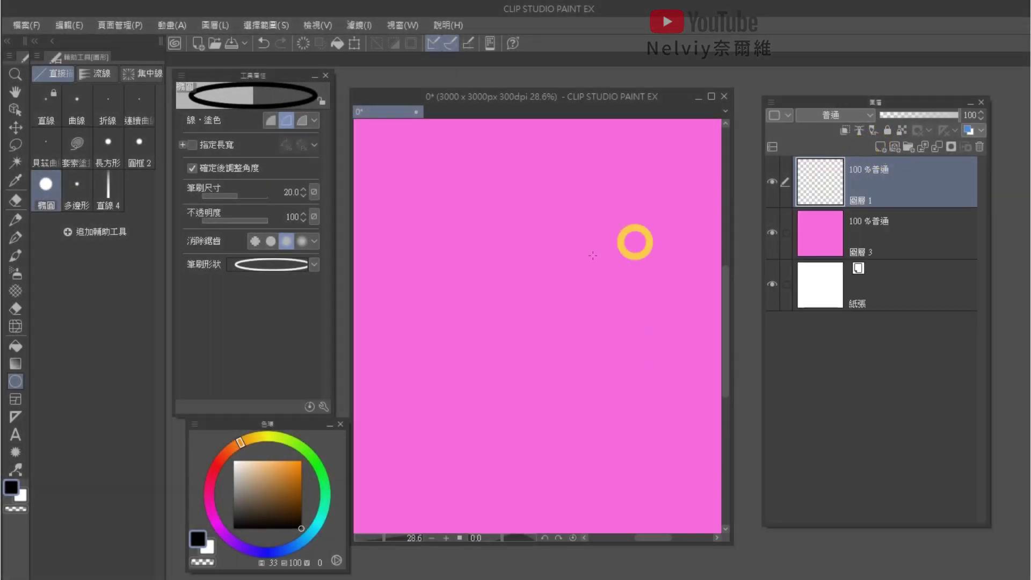
drag(475, 239, 603, 364)
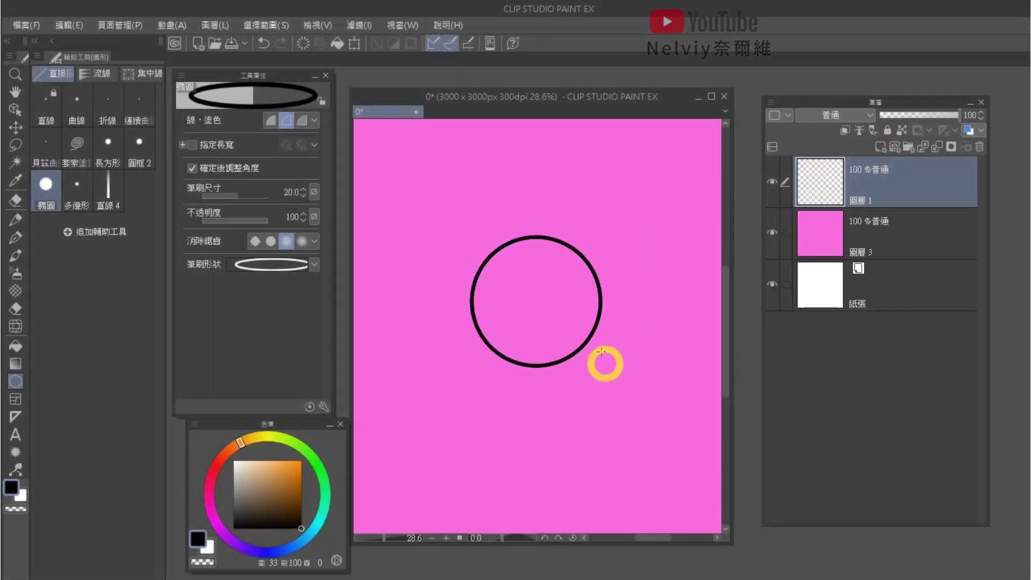
Step: Add a layer beneath the circle outline and fill the circle on it with light peach (H 33, S 27, V 100)
click(881, 146)
drag(875, 178, 863, 269)
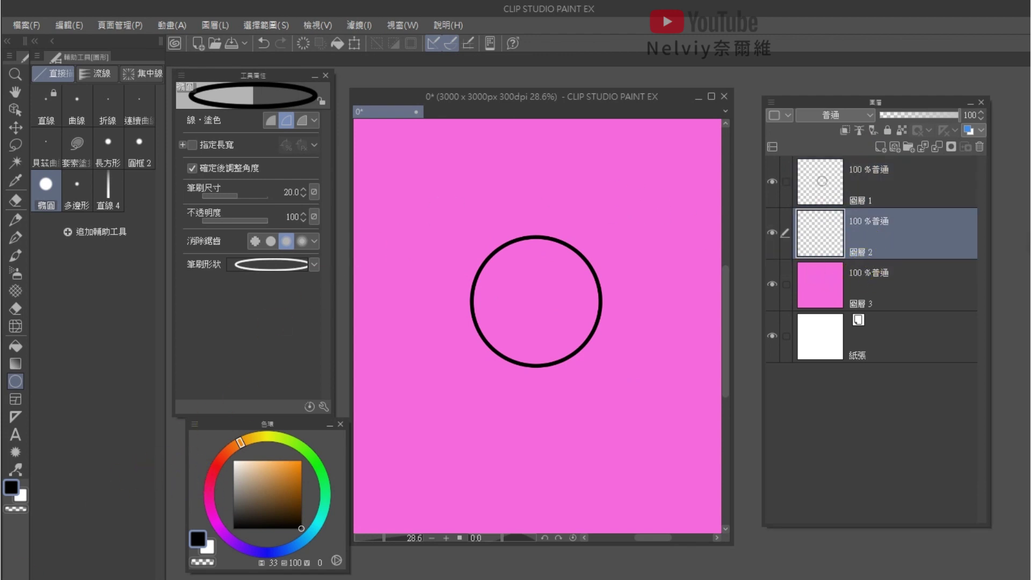
click(252, 460)
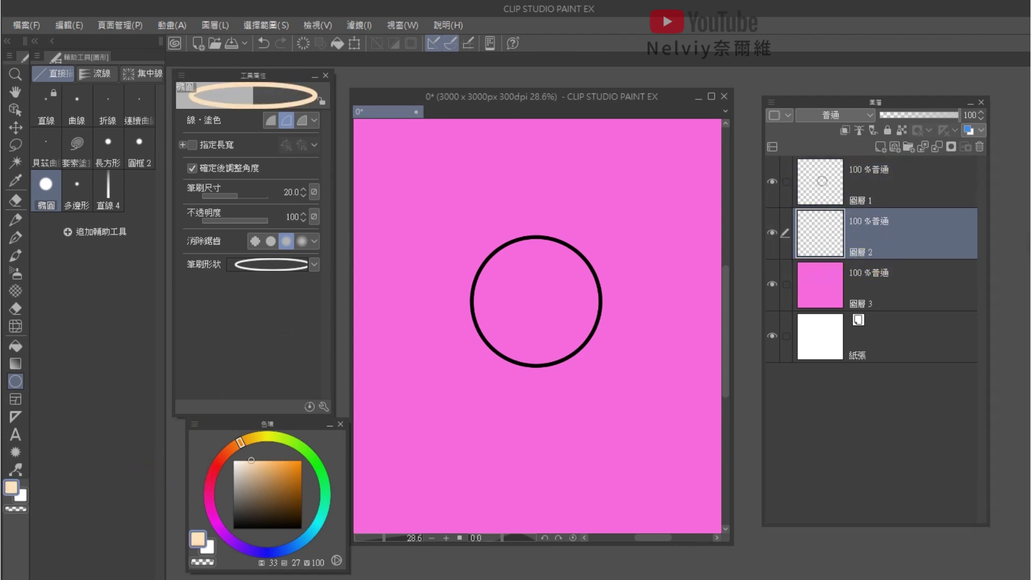
click(15, 346)
click(564, 287)
Step: Toggle the fill layer and the line layer off and on to check what each contains
click(771, 232)
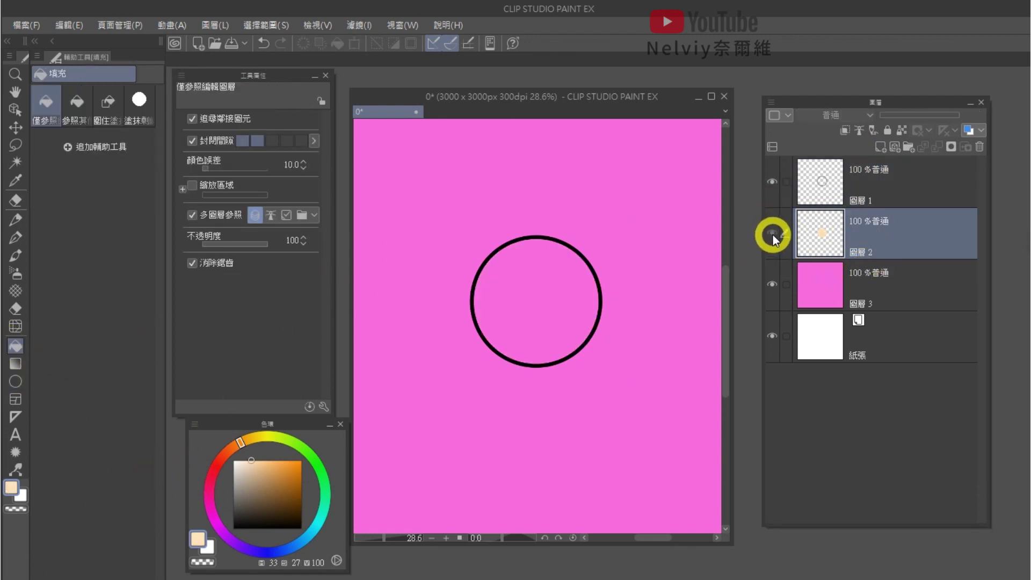
click(772, 232)
click(772, 182)
click(771, 183)
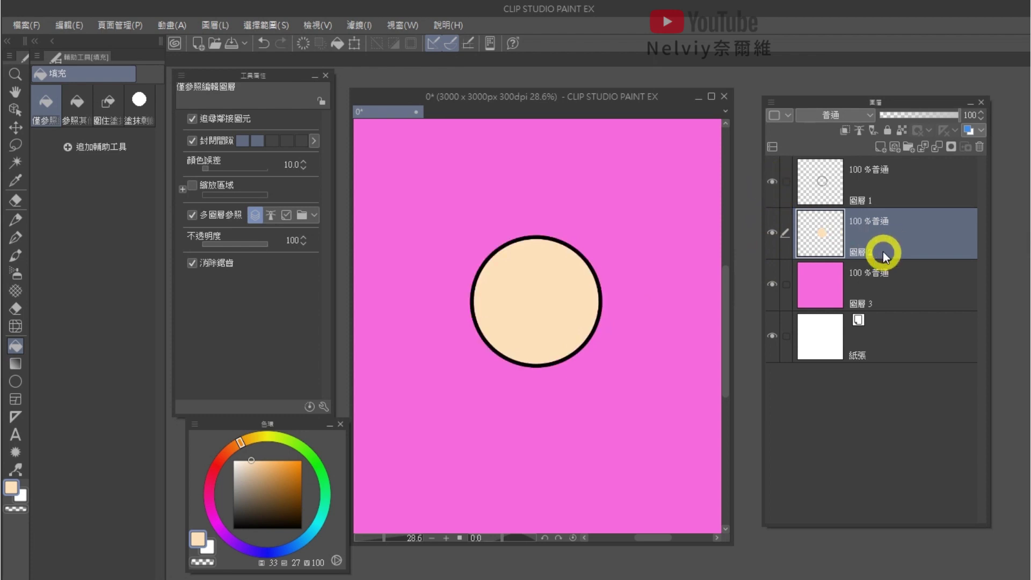
Step: Set the circle's line layer 圖層 1 as the reference layer, leaving the fill layer 圖層 2 selected
click(881, 200)
double_click(875, 200)
key(Return)
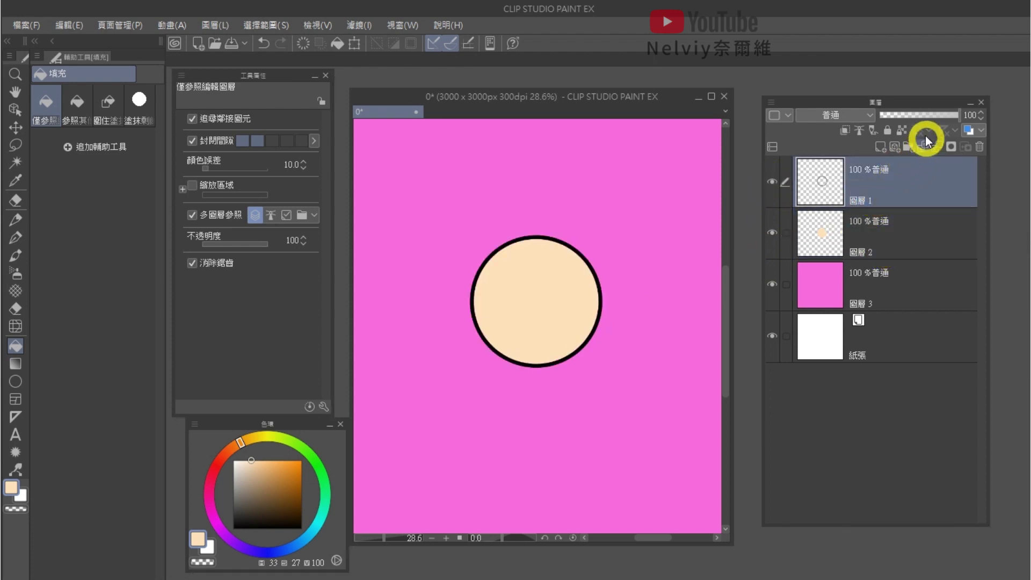
click(857, 130)
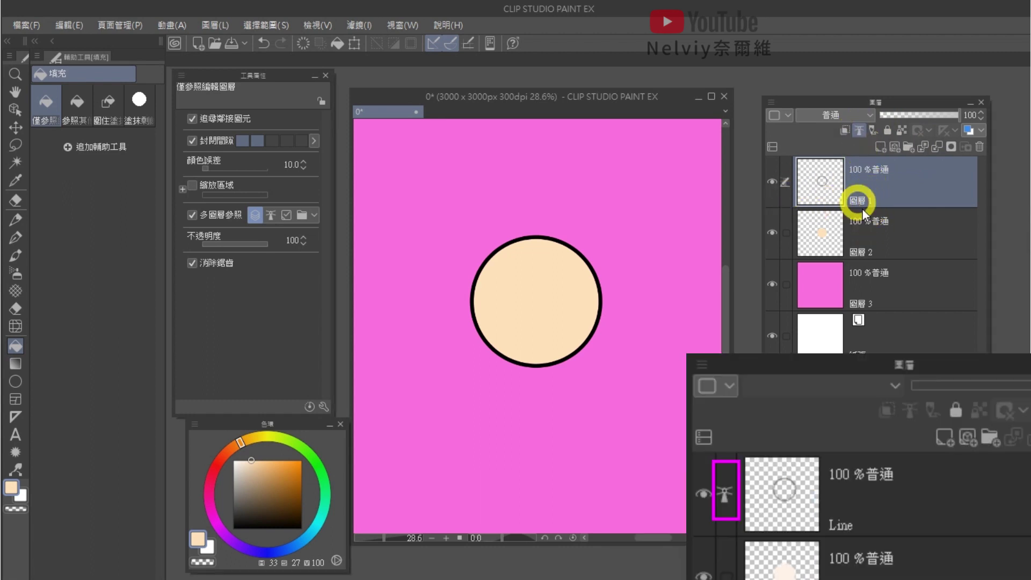
click(853, 226)
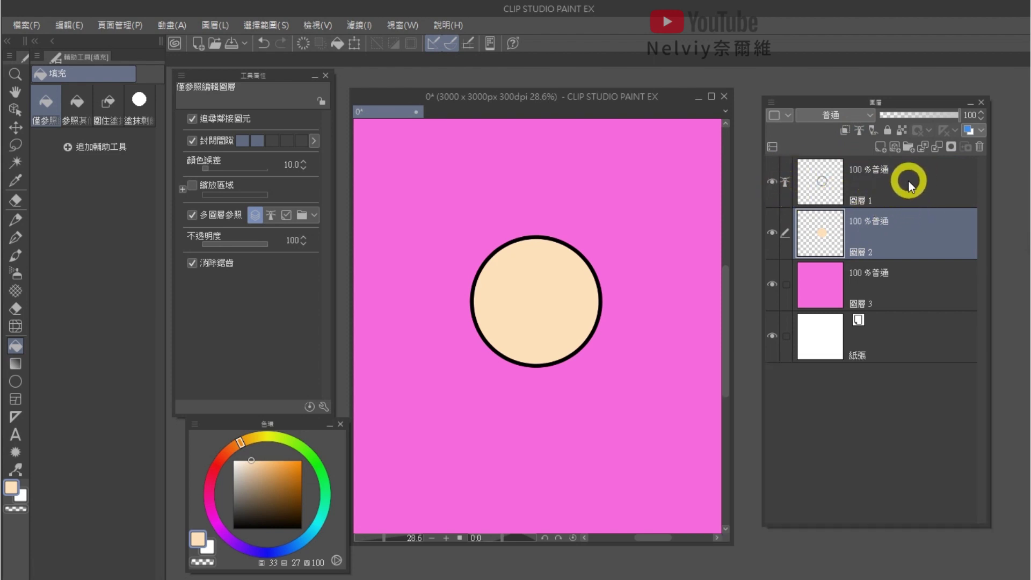
Step: Create a layer folder above the line layer and move the line and fill layers into it
click(908, 181)
click(907, 147)
click(894, 231)
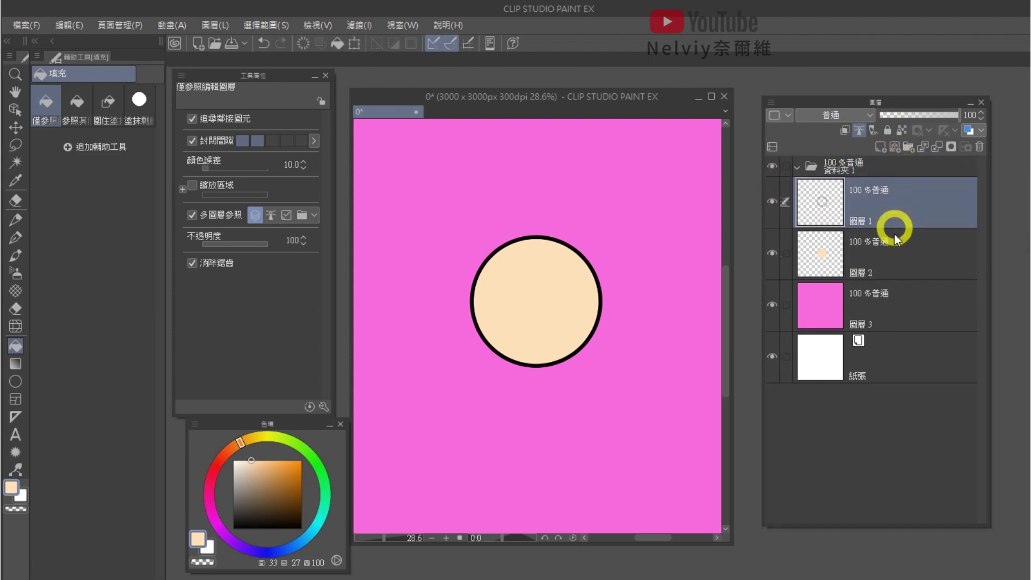
shift+click(897, 250)
drag(916, 194, 903, 164)
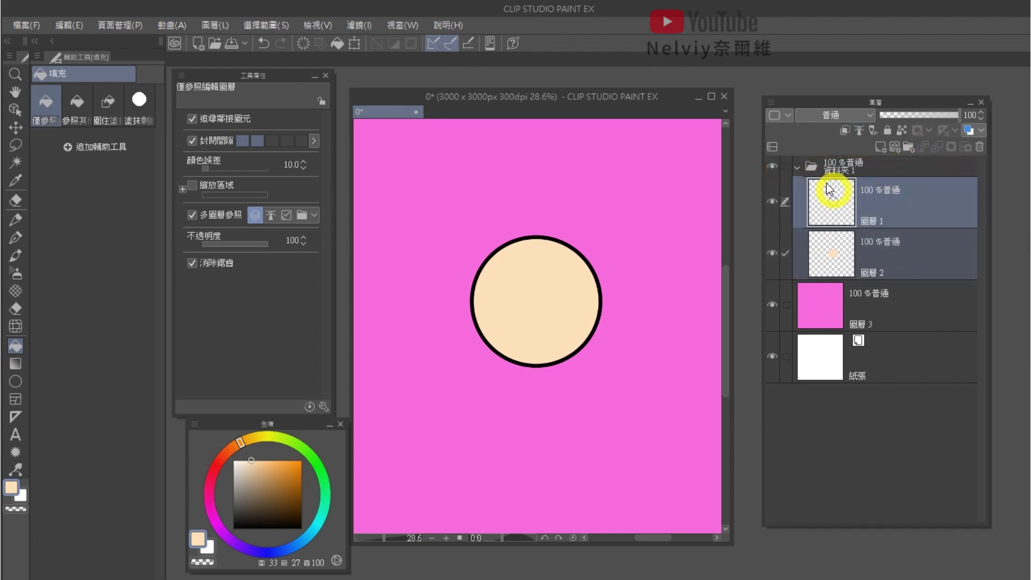
Step: Check the folder's contents by collapsing it, toggling its visibility and expanding it again
click(797, 166)
click(773, 167)
click(773, 169)
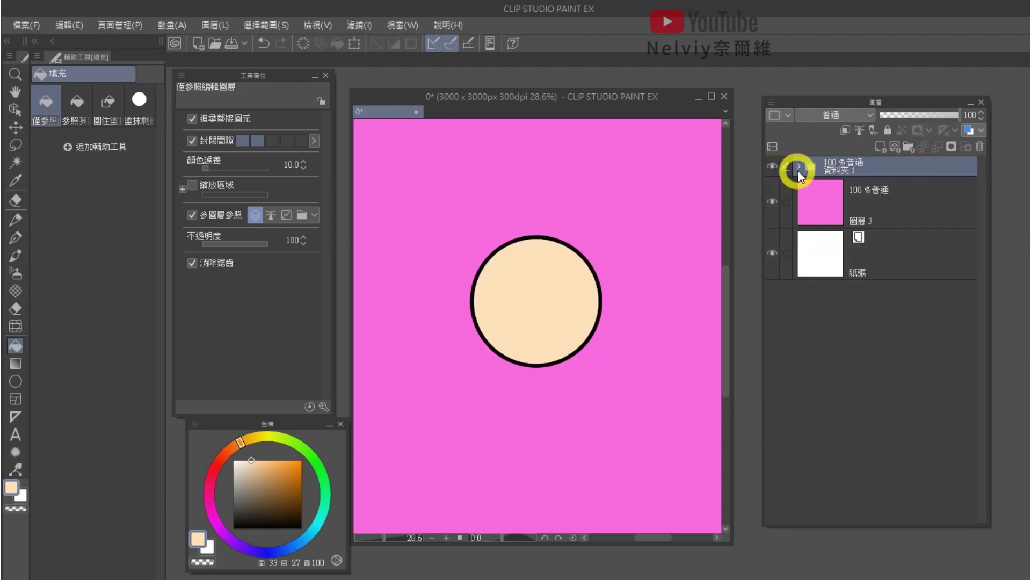
click(798, 166)
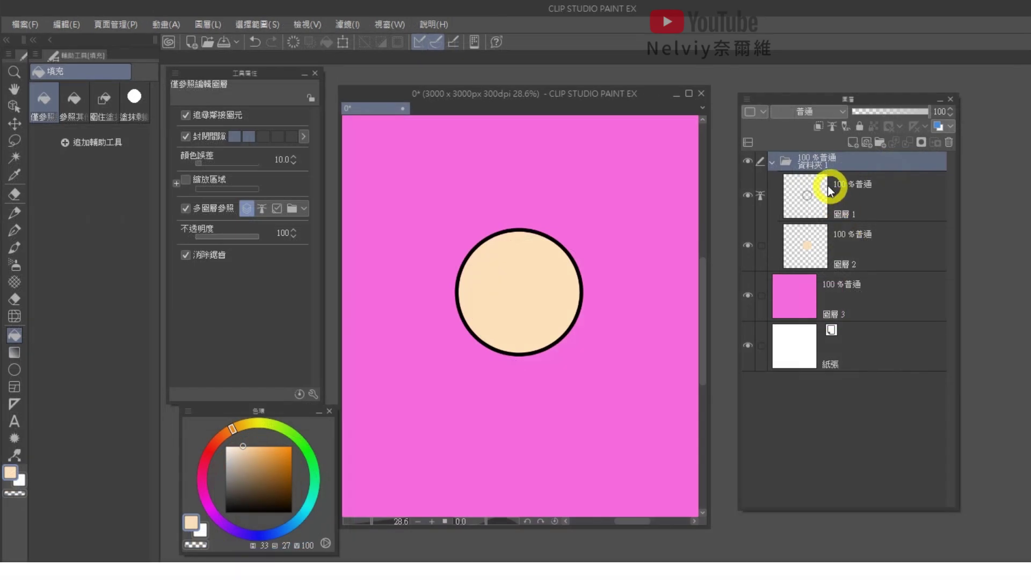
Step: Start automatic shading (自動陰影) on the folder and choose the 傍晚 preset
click(64, 24)
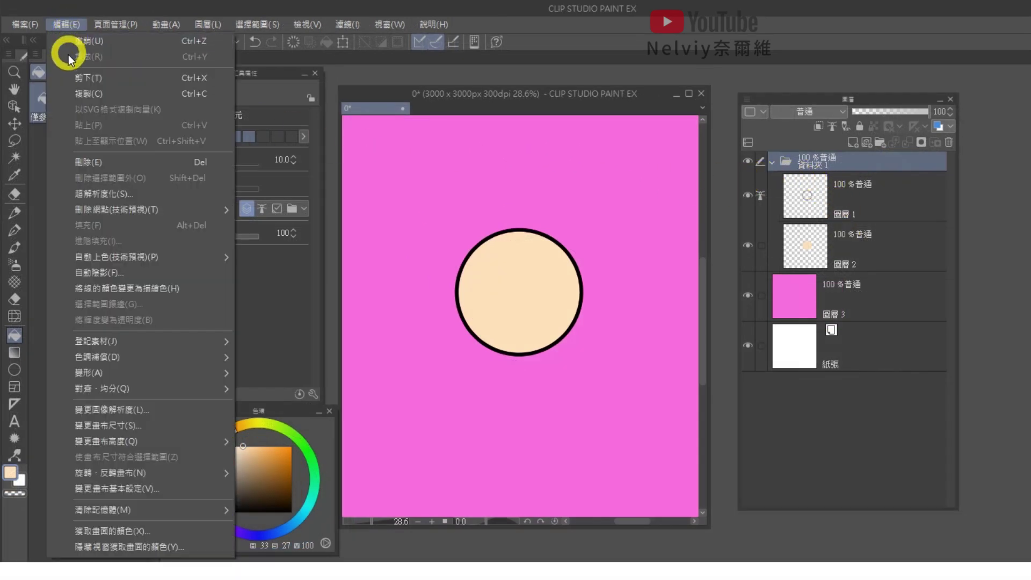
click(157, 276)
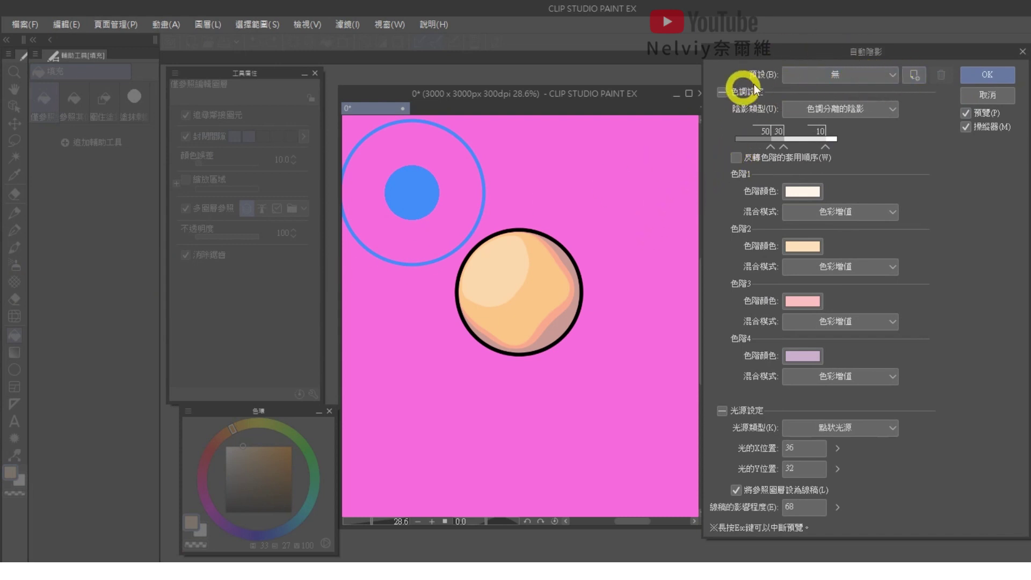
click(880, 75)
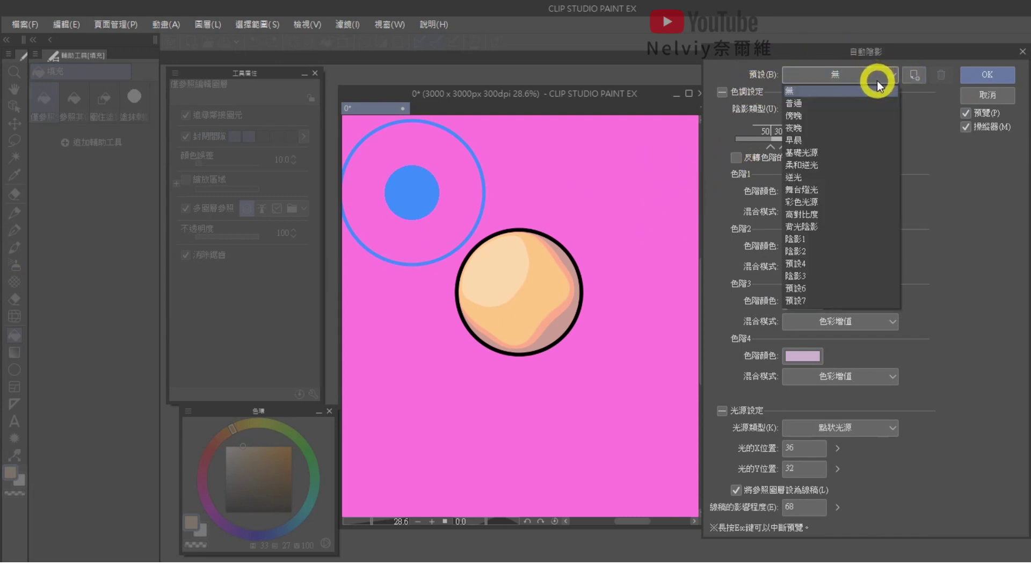
click(873, 115)
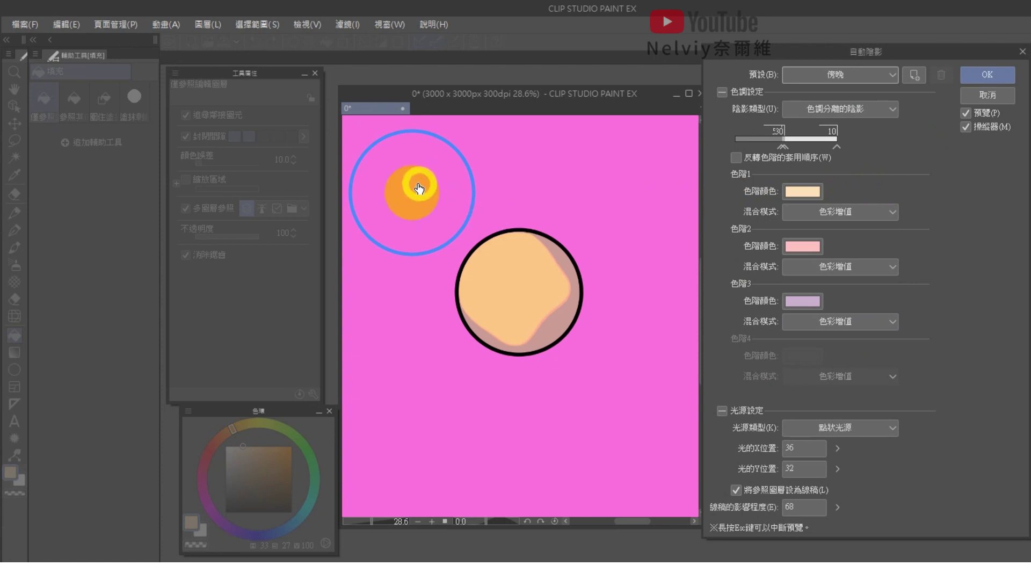
Step: Move the point light source to the circle's upper right, at X 71 and Y 30, and enlarge its range
mouse_move(414, 188)
mouse_down()
mouse_move(460, 197)
mouse_move(622, 180)
mouse_move(656, 333)
mouse_move(511, 421)
mouse_move(428, 361)
mouse_move(386, 234)
mouse_move(617, 180)
mouse_up()
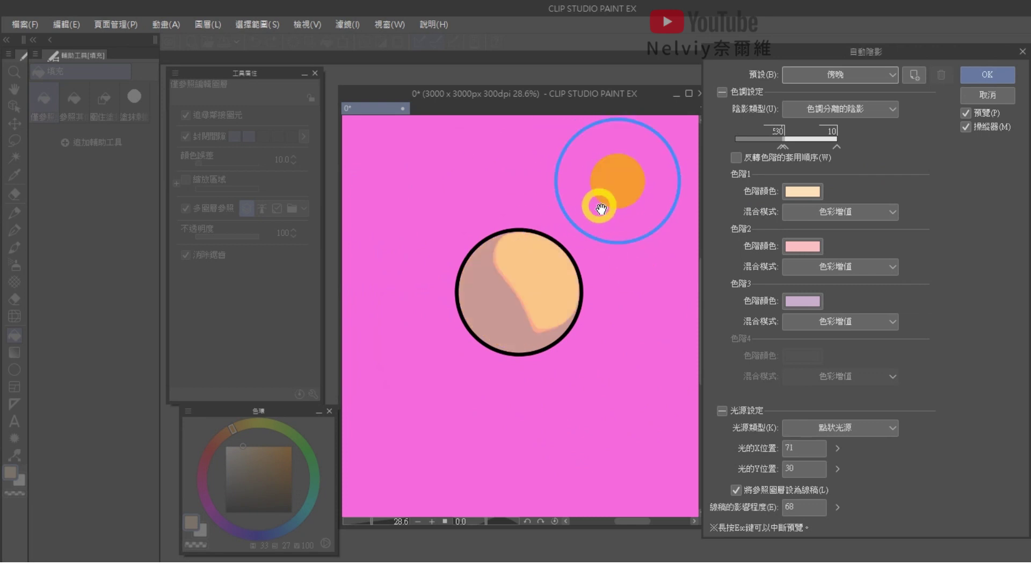
mouse_move(631, 243)
mouse_down()
mouse_move(652, 284)
mouse_move(640, 236)
mouse_up()
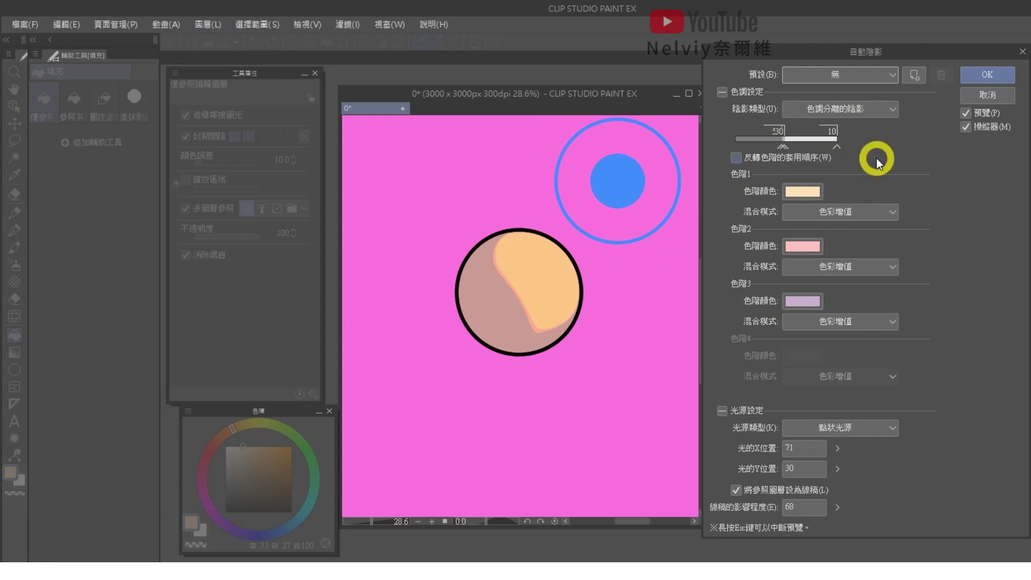
drag(651, 232, 668, 268)
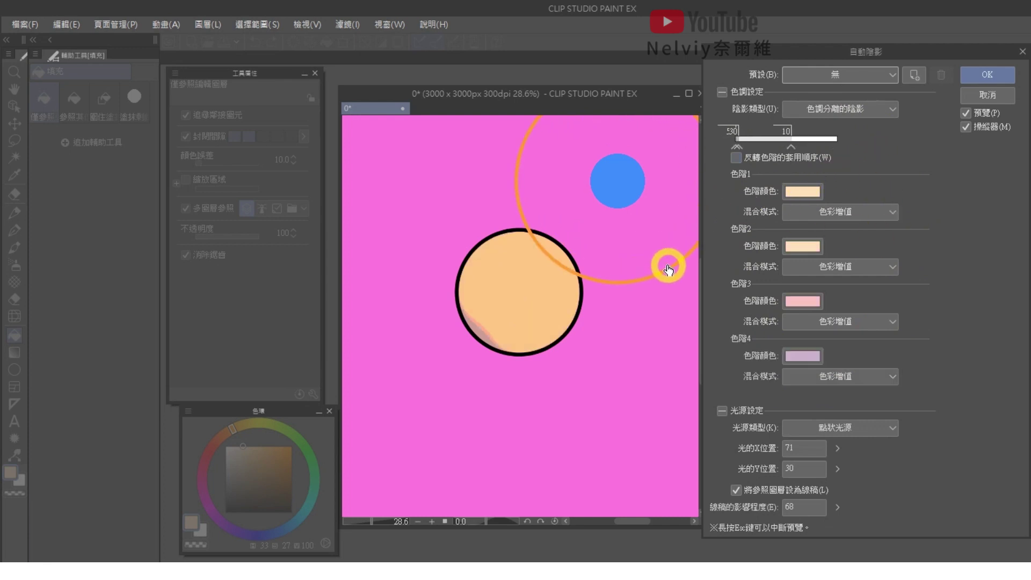
Step: Set the 色階1 colour to cream FFF5EB and its blending mode to 普通
click(803, 191)
click(884, 315)
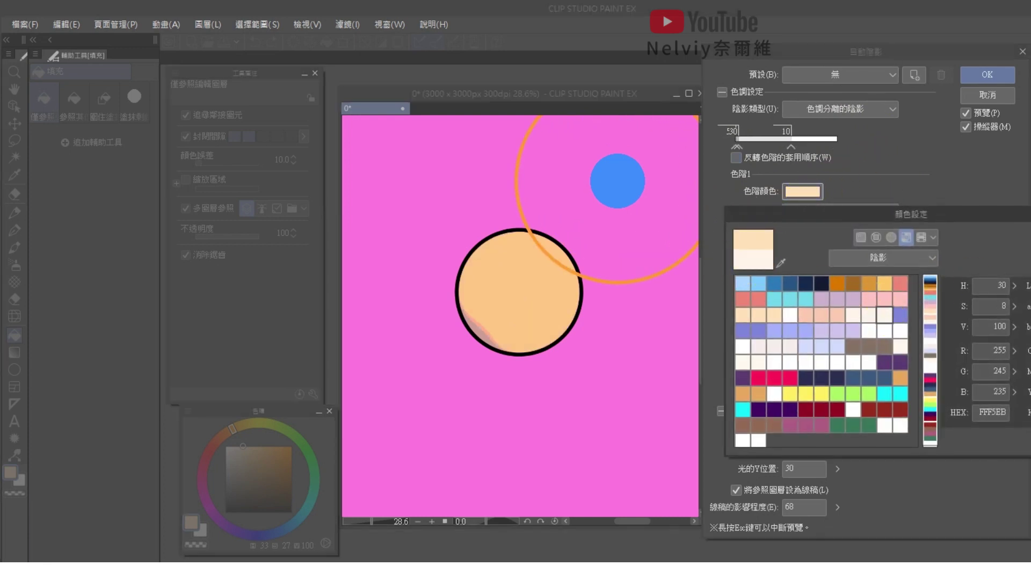
key(Return)
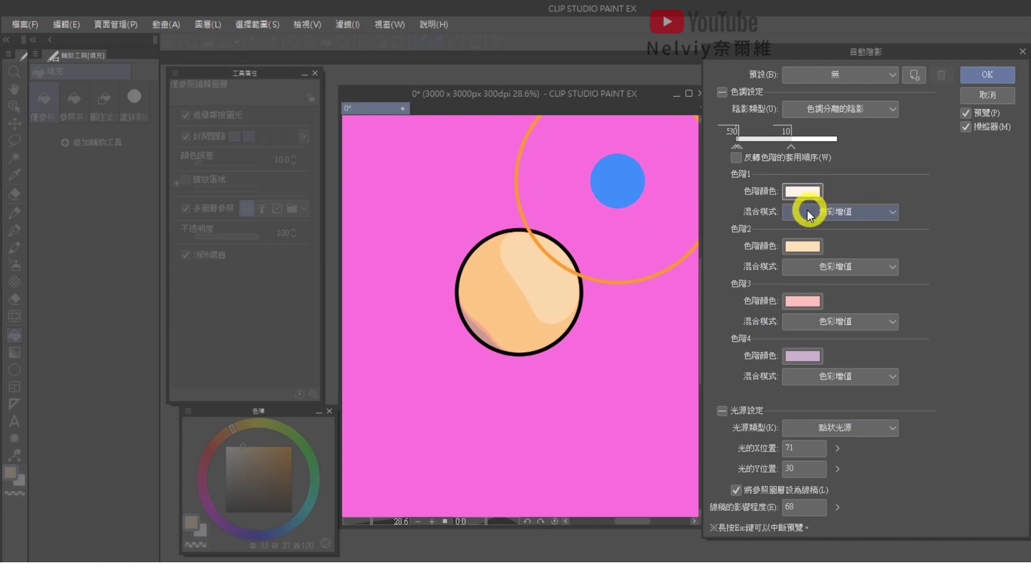
click(785, 210)
click(797, 230)
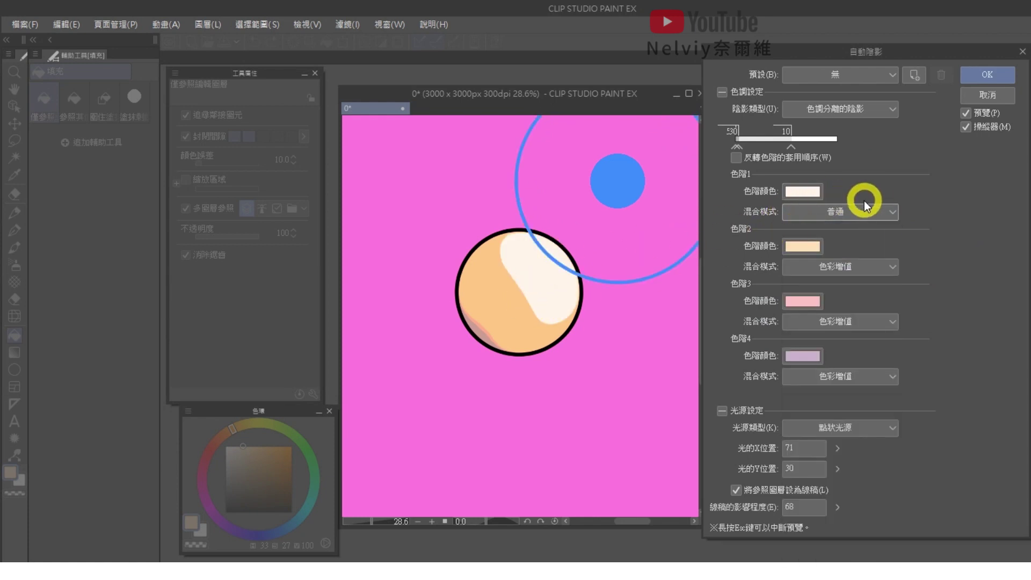
Step: Shrink the light's range, shift the 30 tone boundary to widen the third tone band, and apply the shading
drag(646, 274, 638, 213)
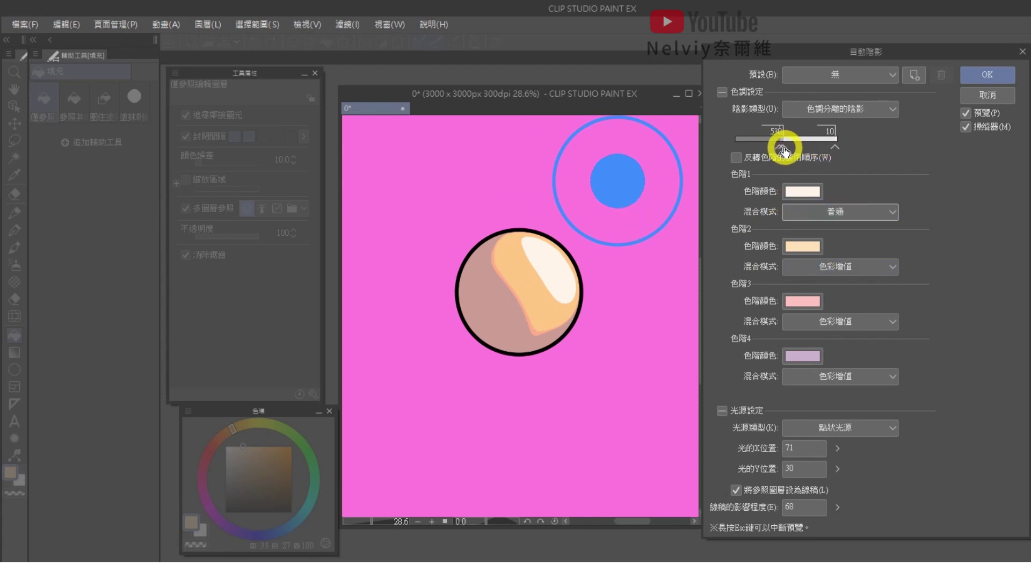
drag(784, 151, 801, 147)
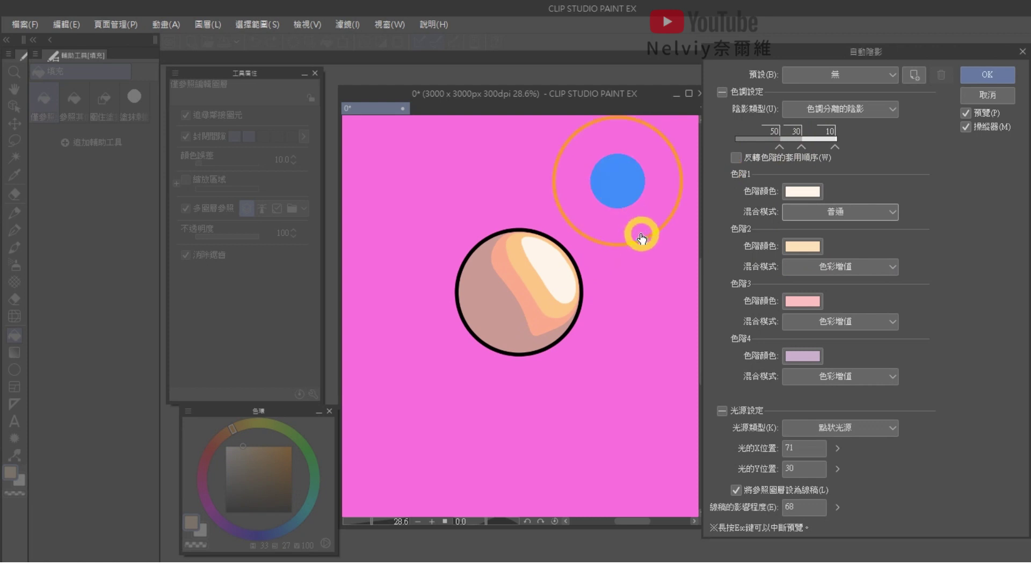
mouse_move(642, 238)
mouse_down()
mouse_move(653, 253)
mouse_move(645, 228)
mouse_up()
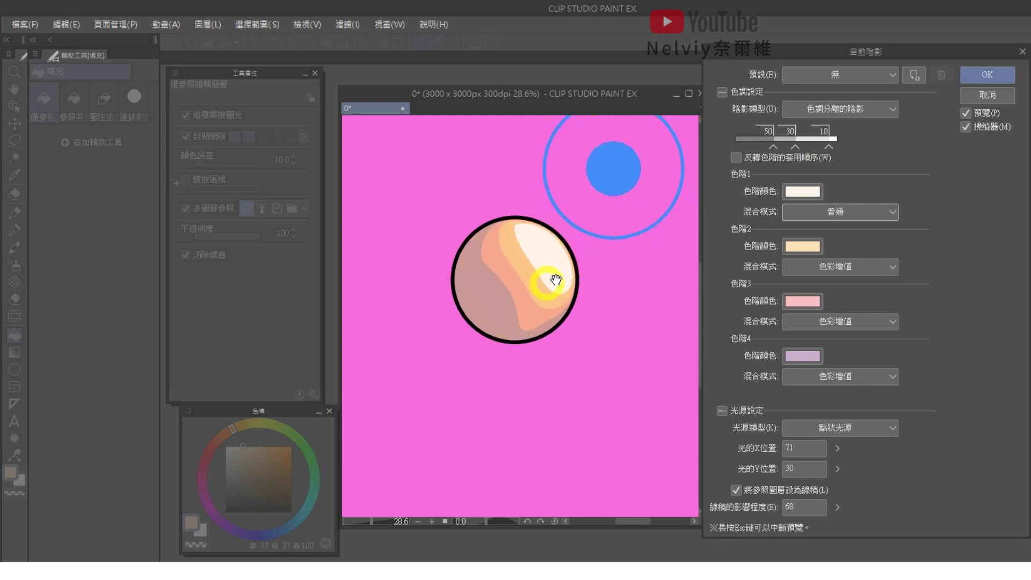
click(971, 80)
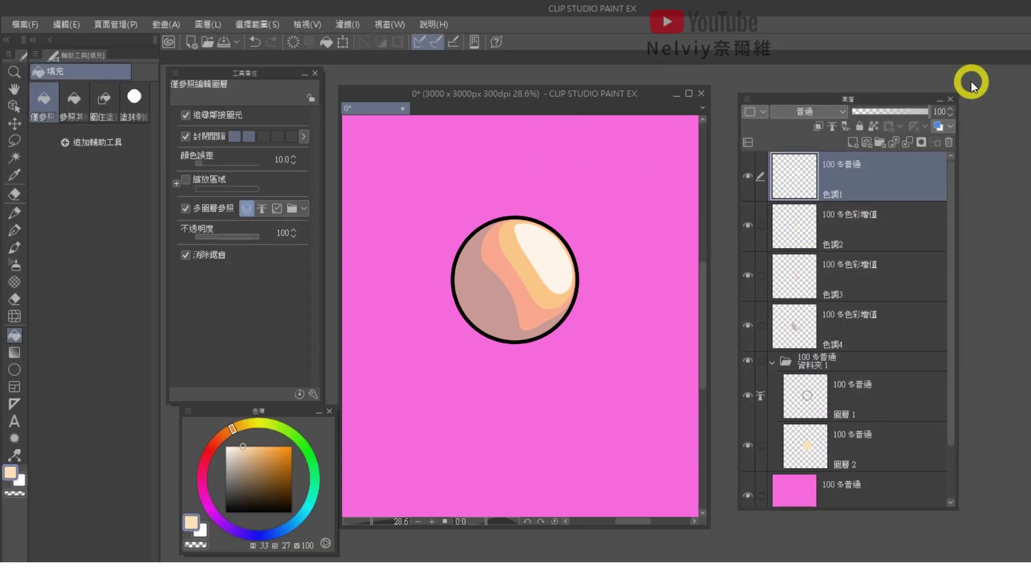
Step: Collapse 資料夾 1, hide all four tone layers, examine 色調4 through 色調1 individually, and show them all again
click(771, 361)
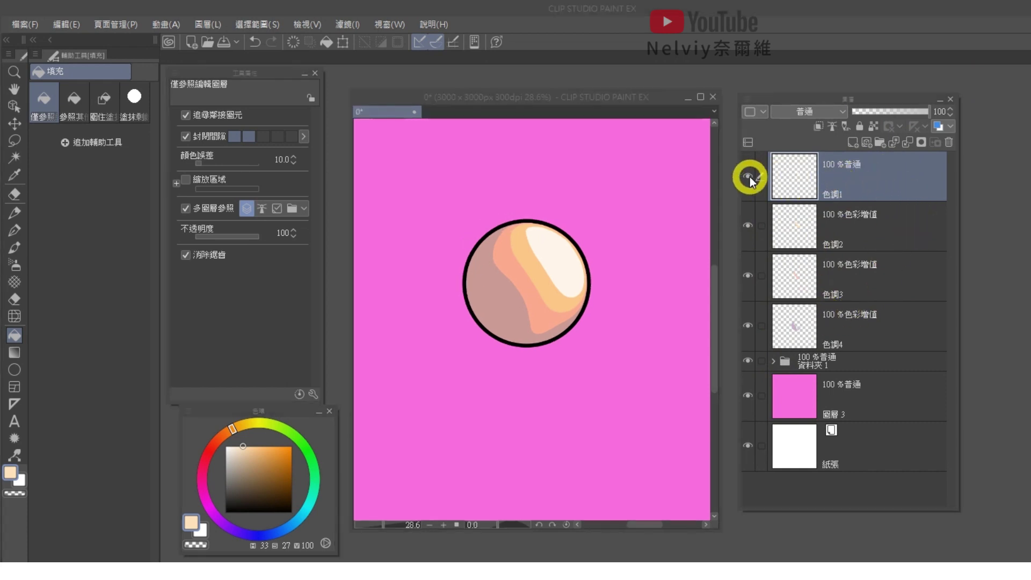
drag(748, 175, 749, 327)
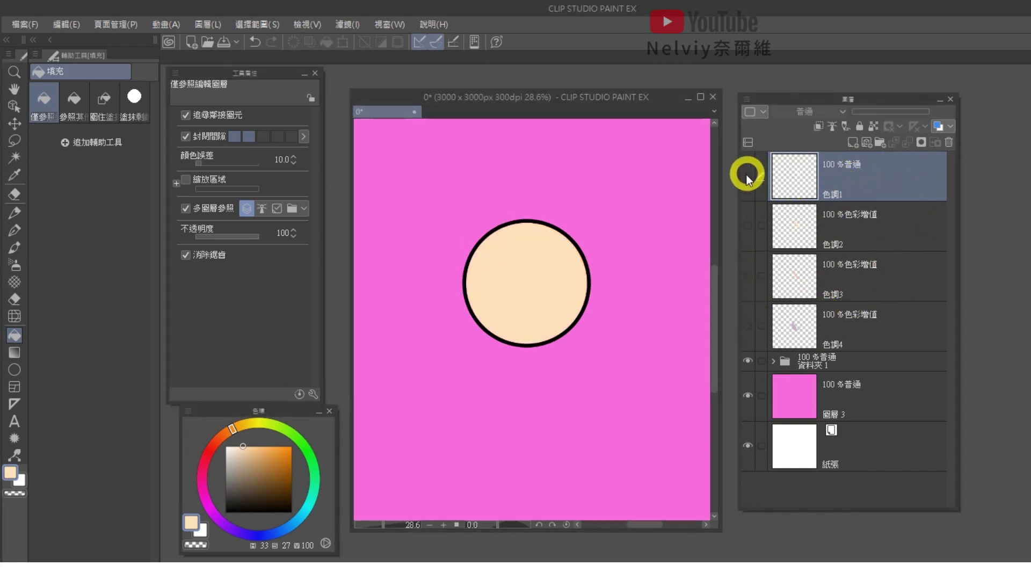
click(749, 328)
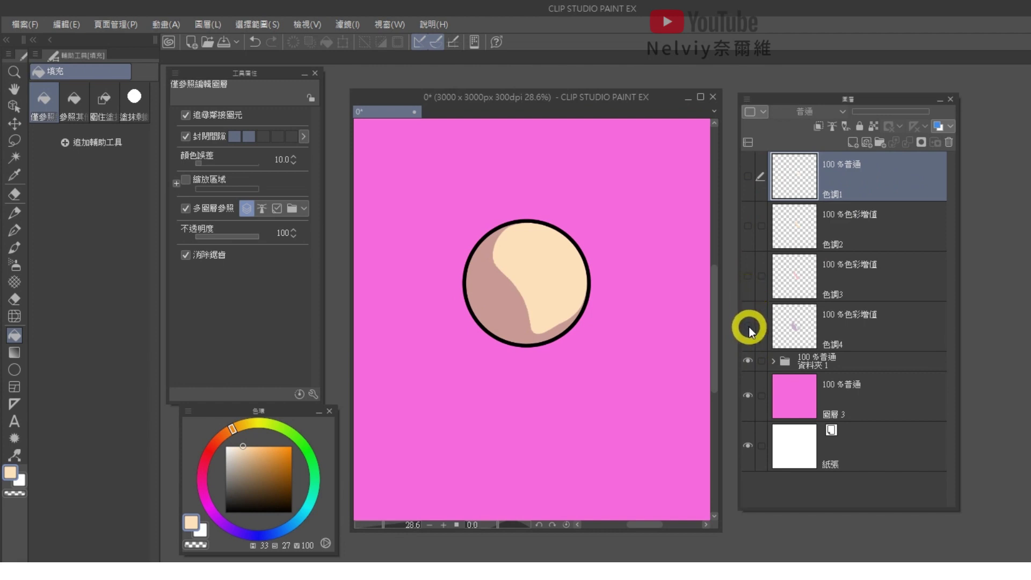
click(750, 325)
click(746, 281)
click(748, 274)
click(748, 230)
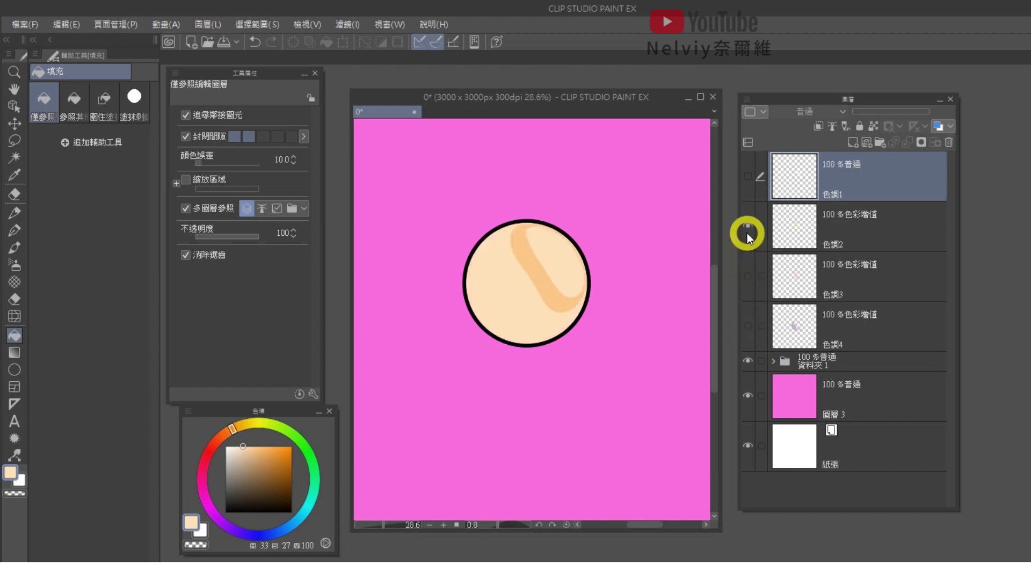
click(748, 230)
click(748, 176)
click(748, 177)
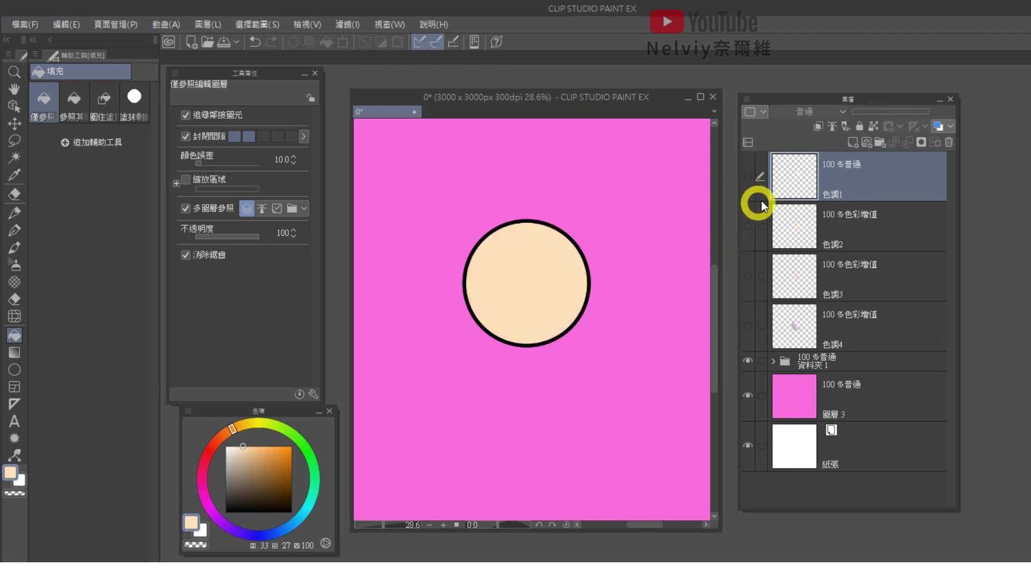
drag(749, 179, 747, 326)
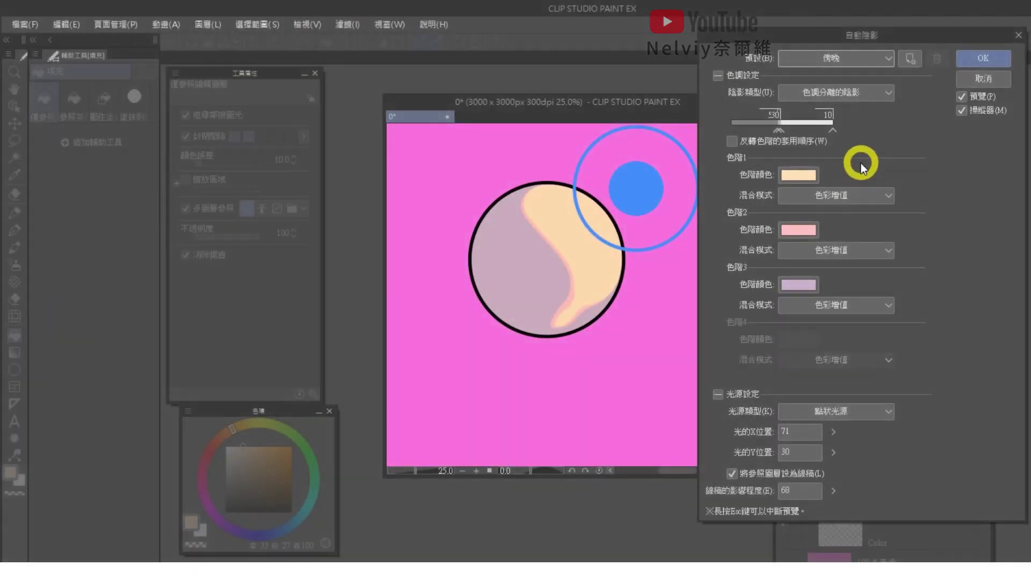
Step: Change the automatic shading type to 平滑的陰影, apply it, and examine the 暗處 layer by switching its visibility
click(877, 93)
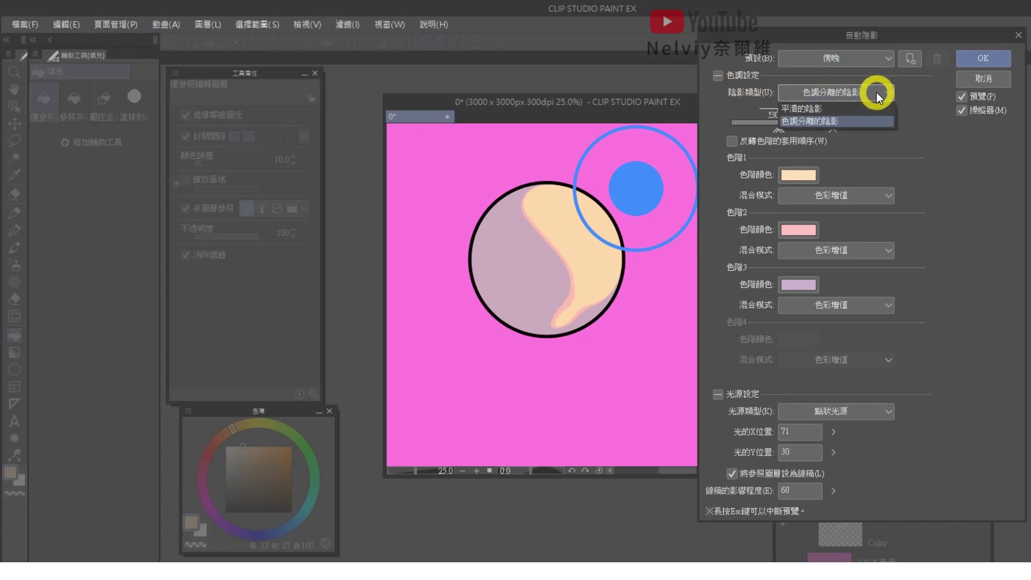
click(875, 110)
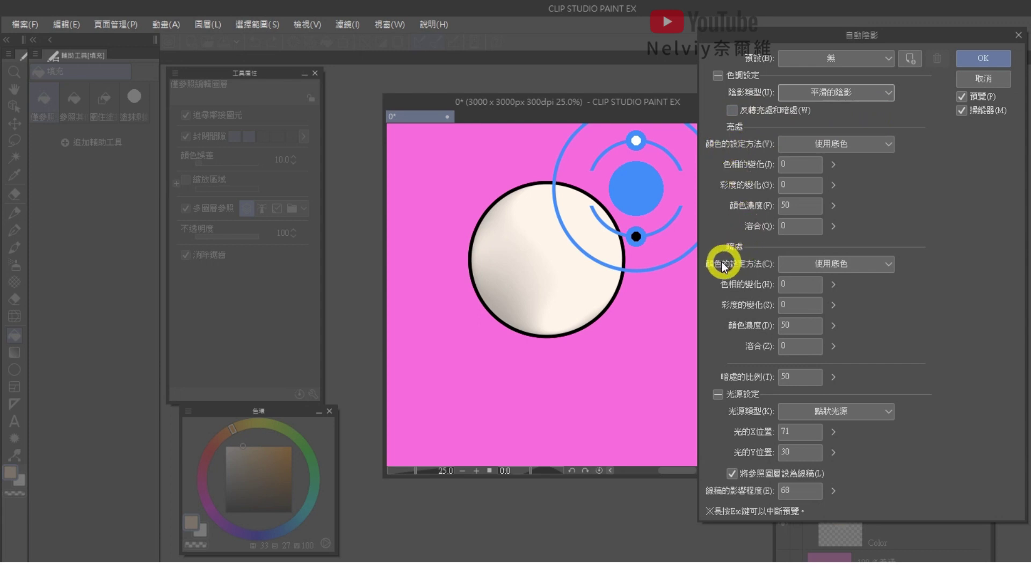
click(973, 58)
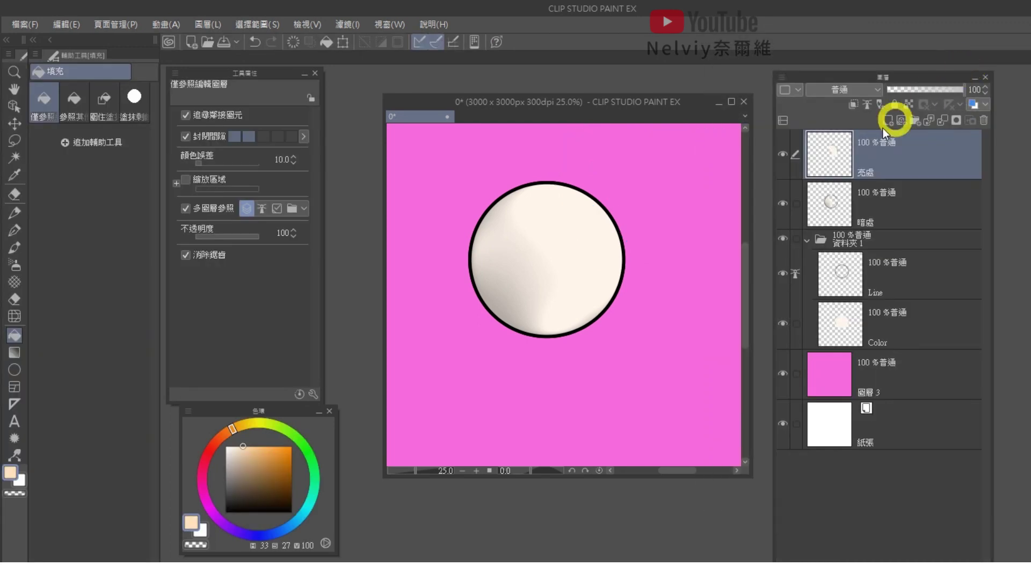
click(783, 203)
click(783, 203)
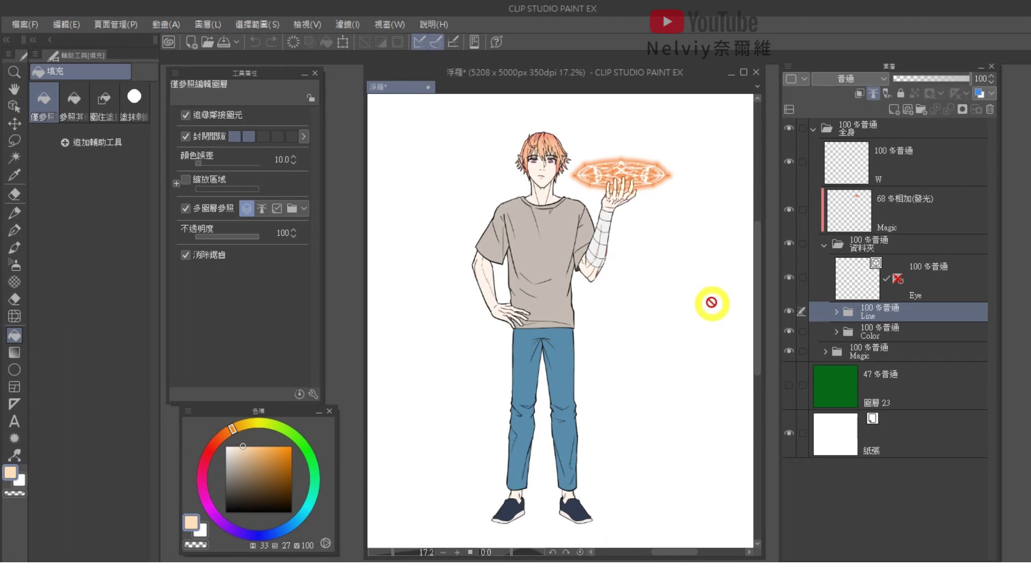
Step: Examine the character illustration's 資料夾 folder and its Line and Color subfolders by expanding them and toggling their visibility
click(824, 247)
click(788, 246)
click(788, 244)
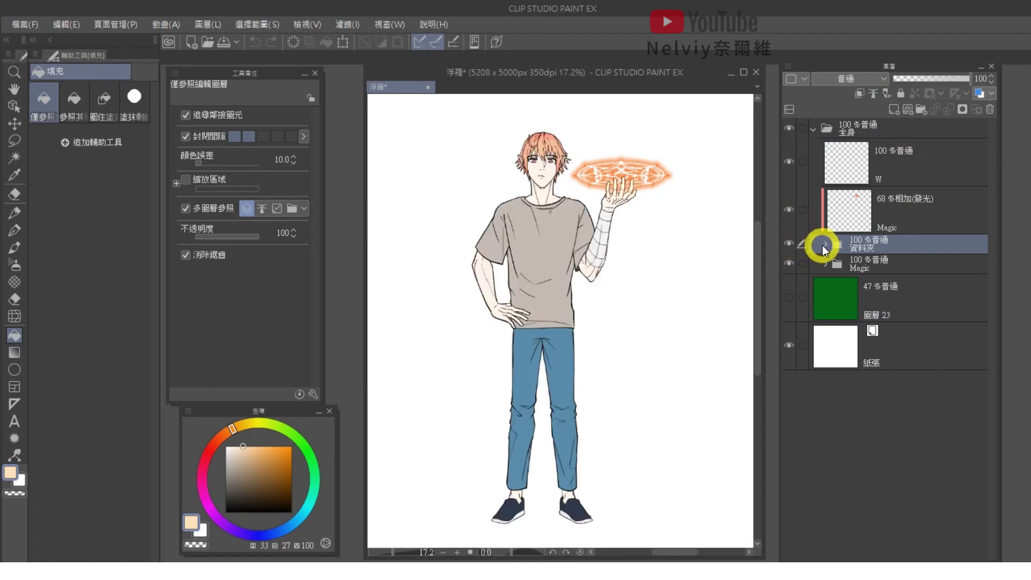
click(823, 245)
click(789, 331)
click(789, 332)
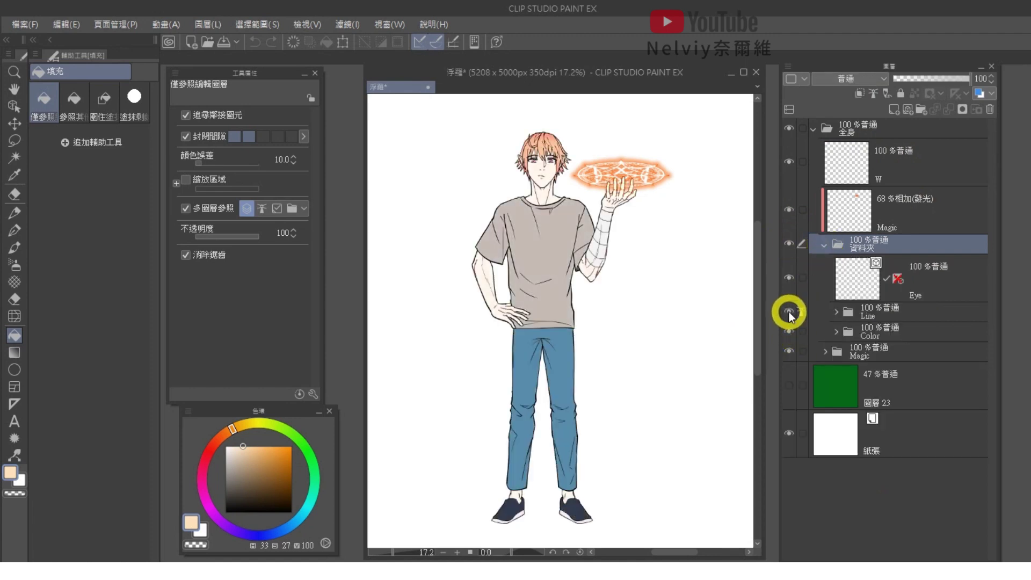
click(788, 312)
click(788, 312)
click(821, 247)
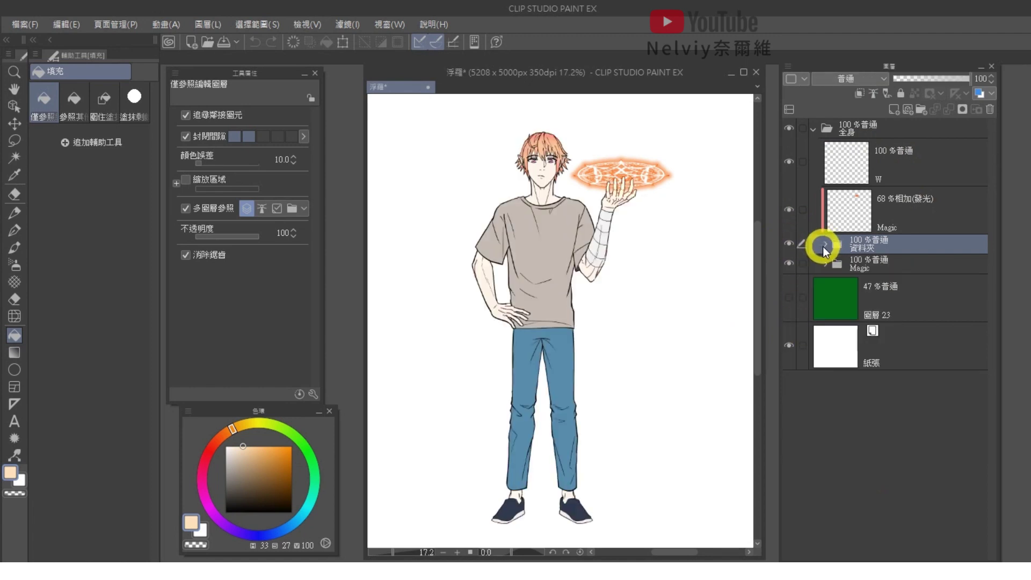
click(824, 246)
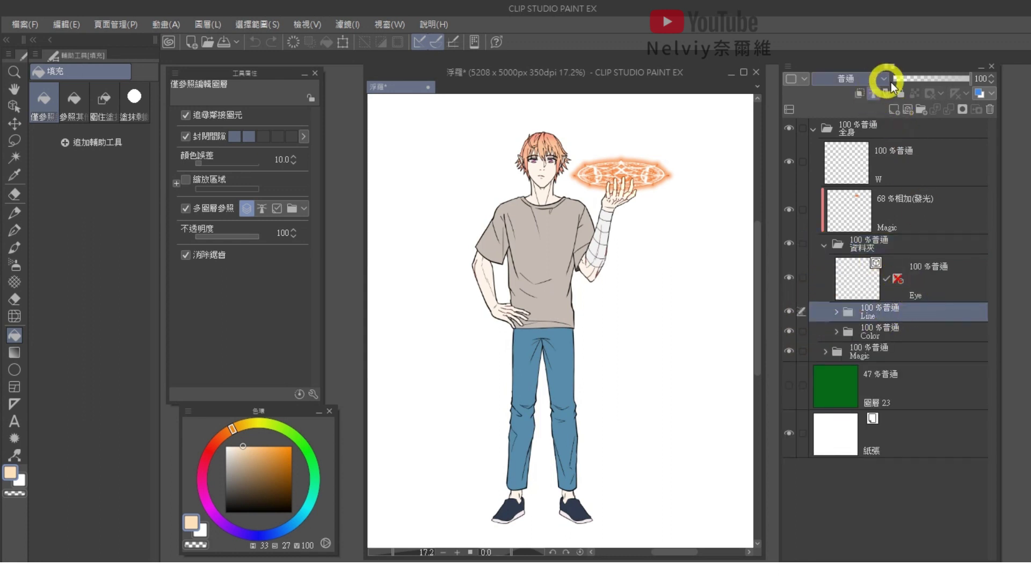
click(838, 311)
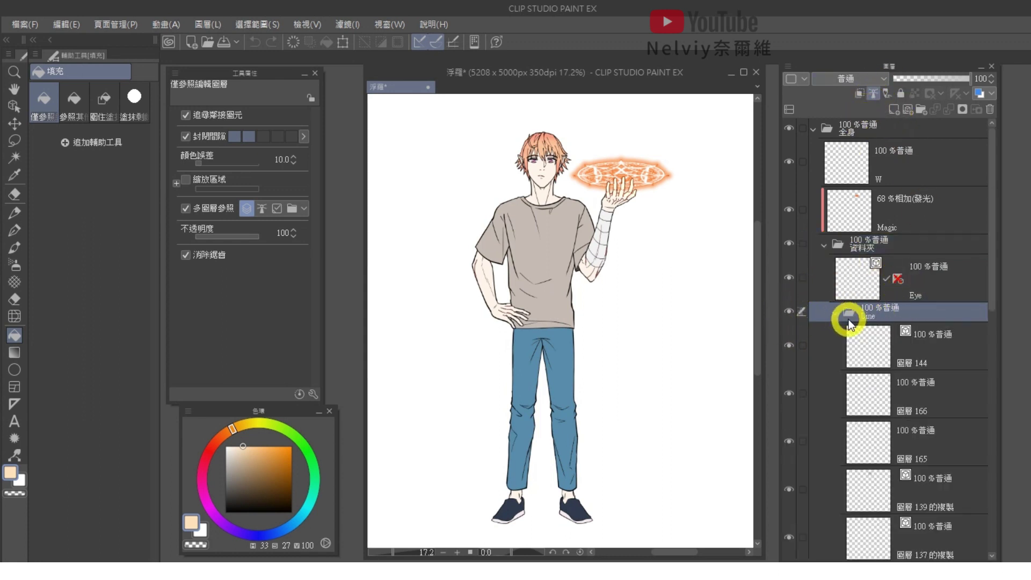
click(836, 312)
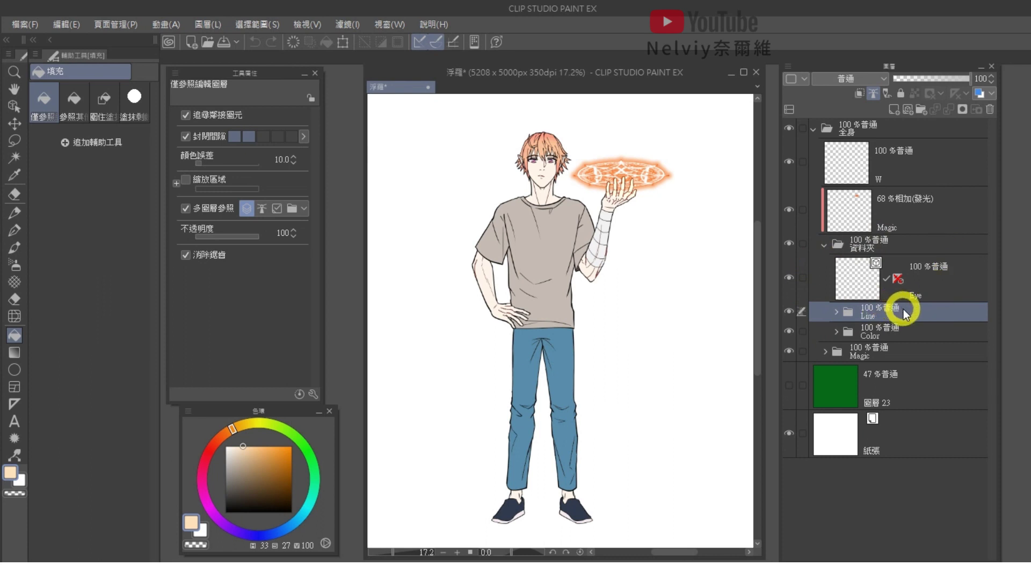
Step: Temporarily hide the Magic folder, Eye layer and Line folder to inspect the colour fills alone, and restore all three
click(789, 351)
click(789, 277)
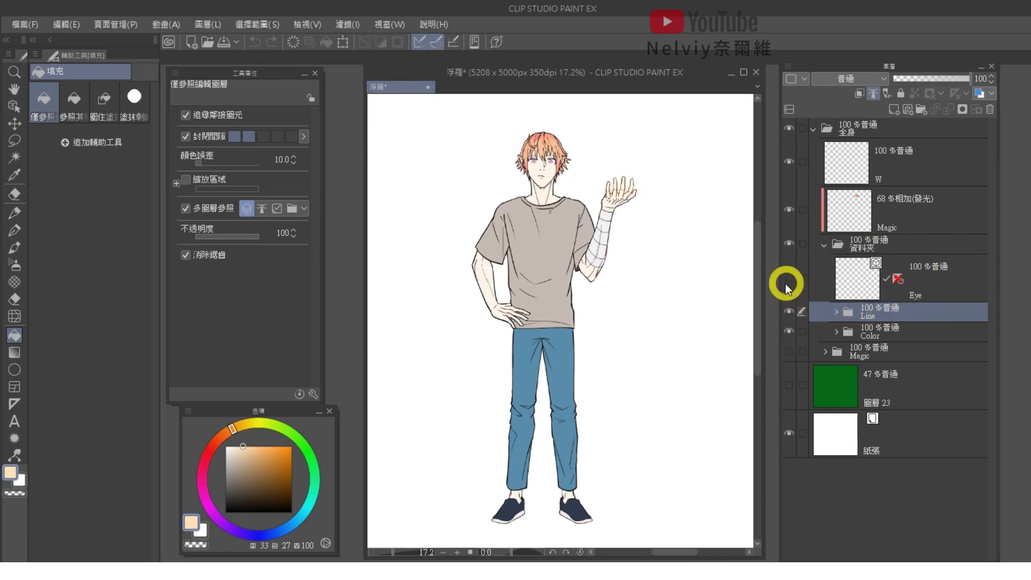
click(789, 311)
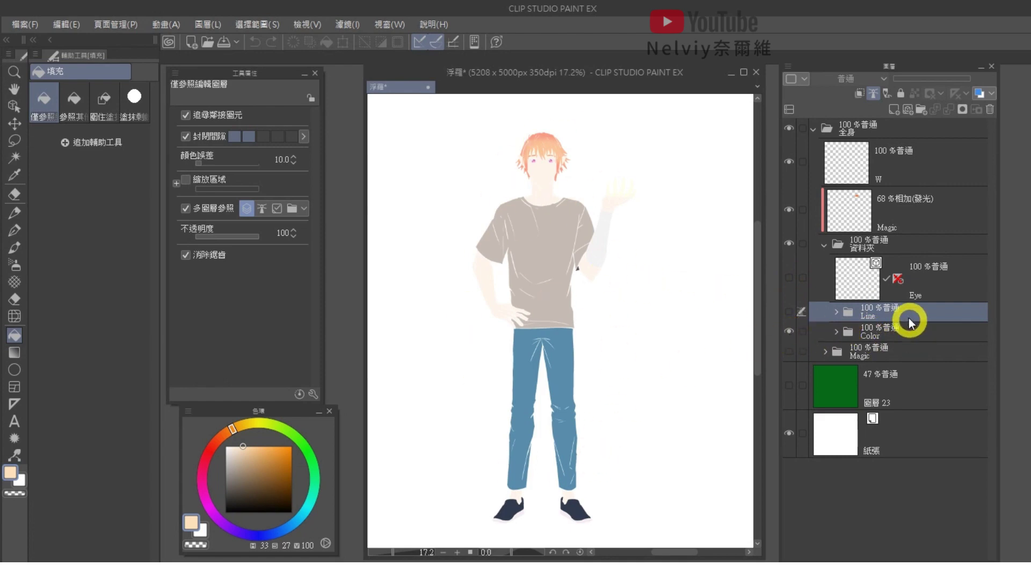
click(788, 311)
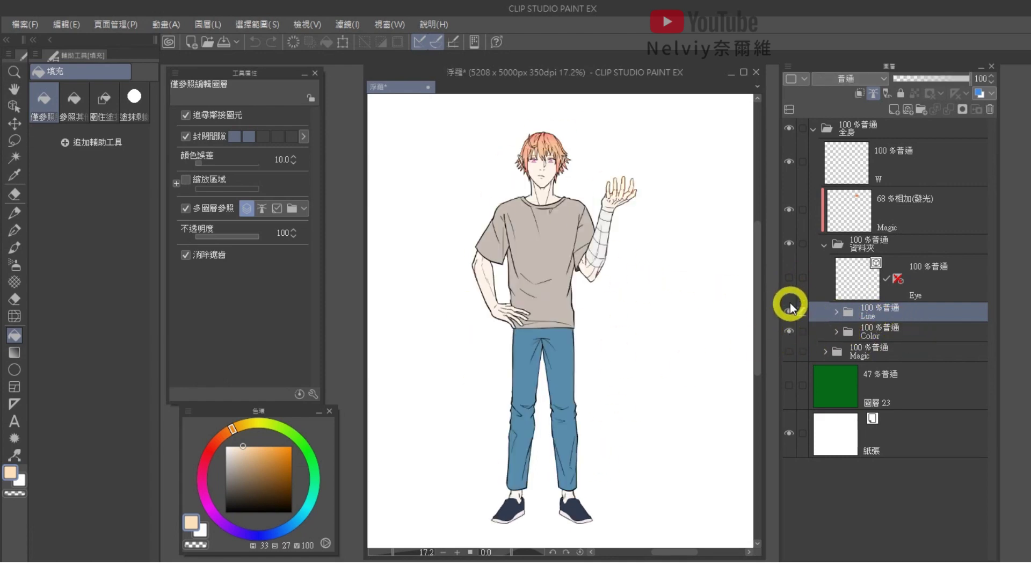
click(789, 277)
click(798, 351)
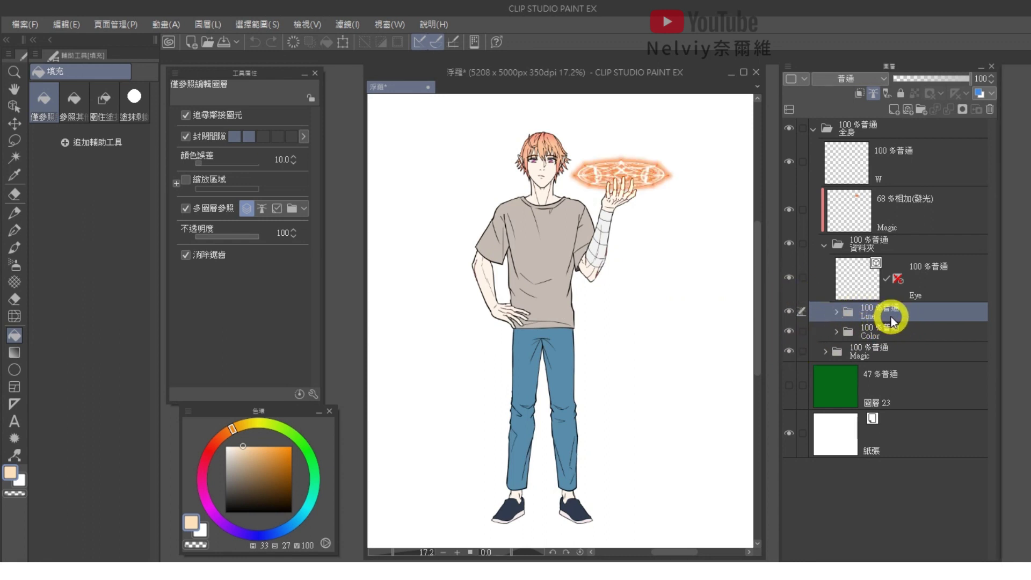
Step: Start automatic shading (自動陰影) on the character's 資料夾 folder and choose the 夜晚 preset
click(826, 247)
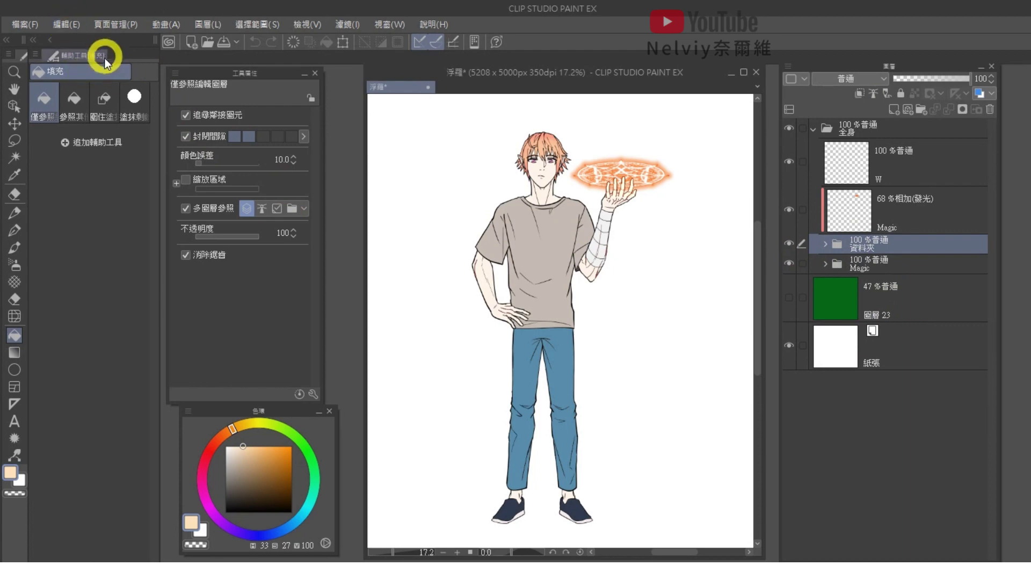
click(73, 35)
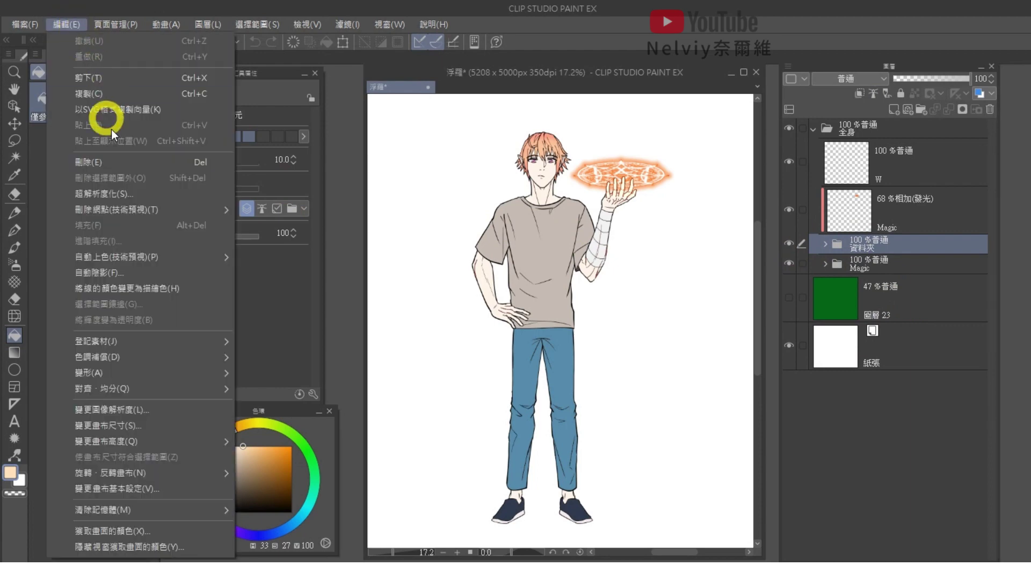
click(134, 272)
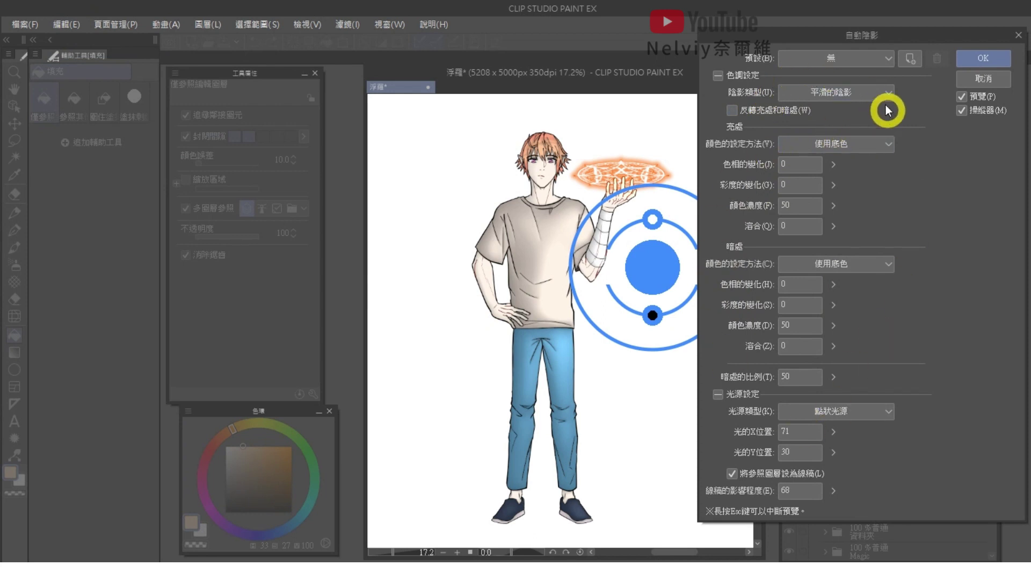
click(875, 58)
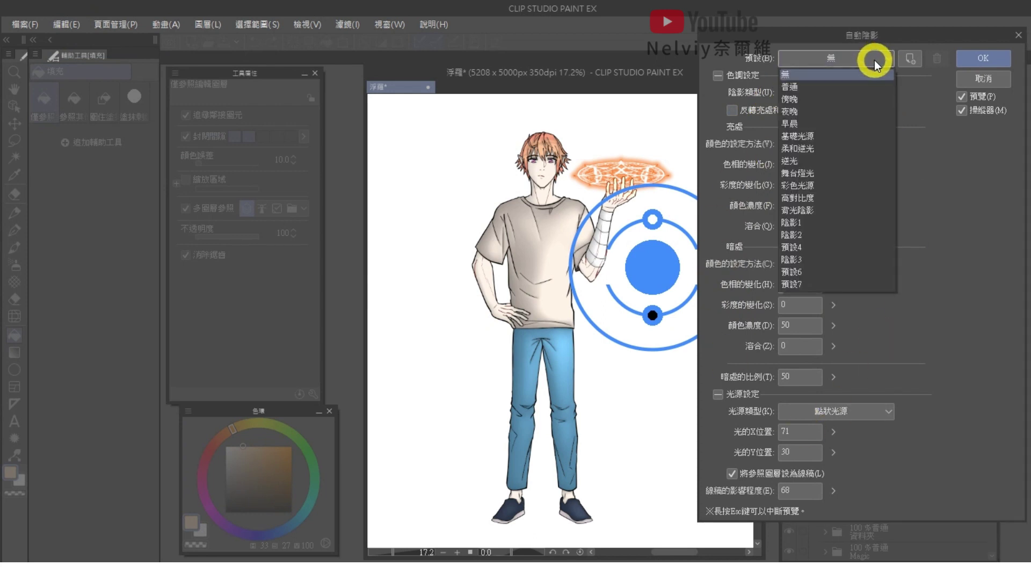
click(869, 111)
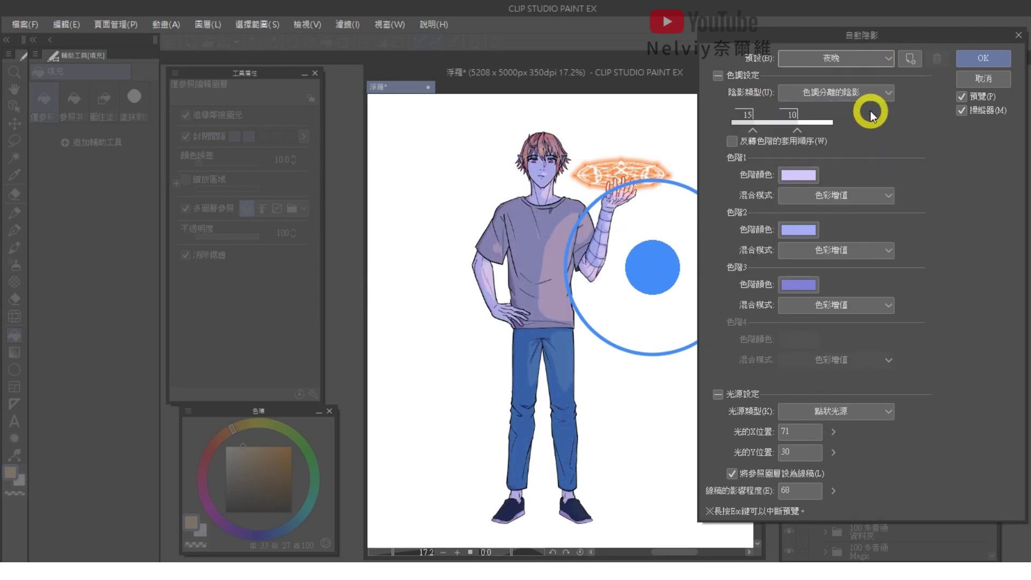
Step: Move the light source above the raised hand, at X 66 and Y 8, shrink its range, and apply the shading
drag(651, 268, 624, 140)
click(727, 173)
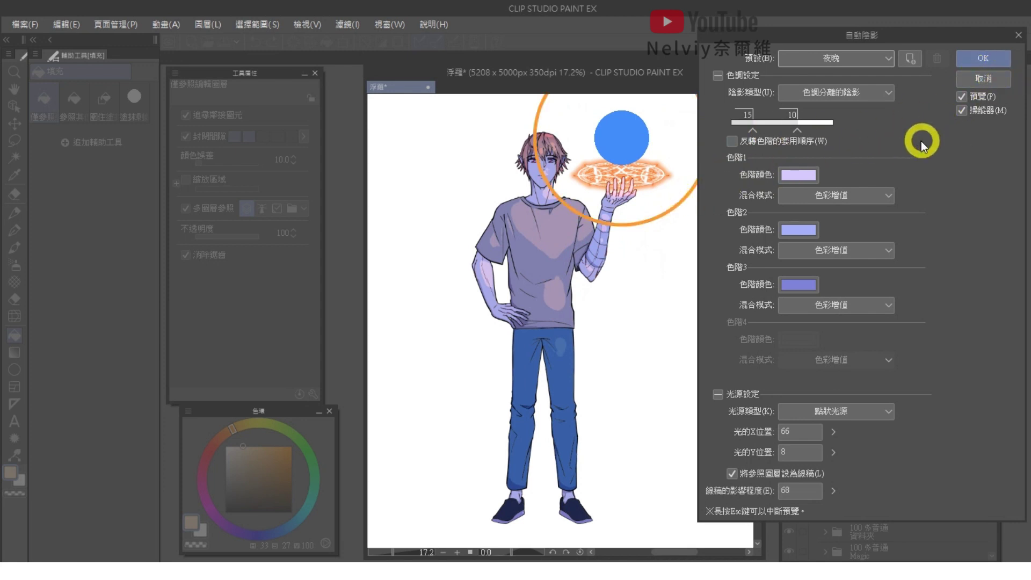
mouse_move(659, 211)
mouse_down()
mouse_move(586, 232)
mouse_move(575, 214)
mouse_move(606, 208)
mouse_up()
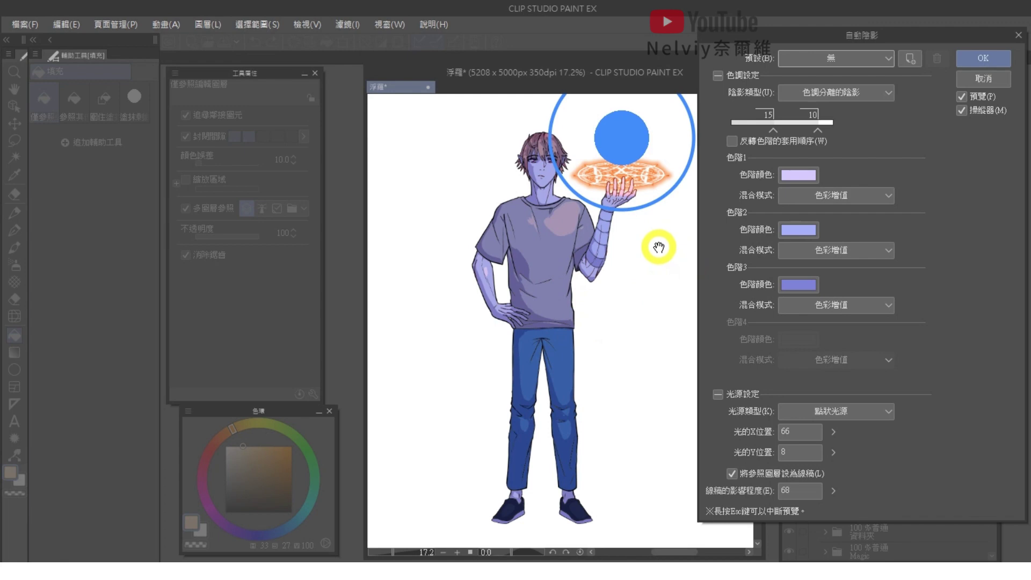
click(981, 58)
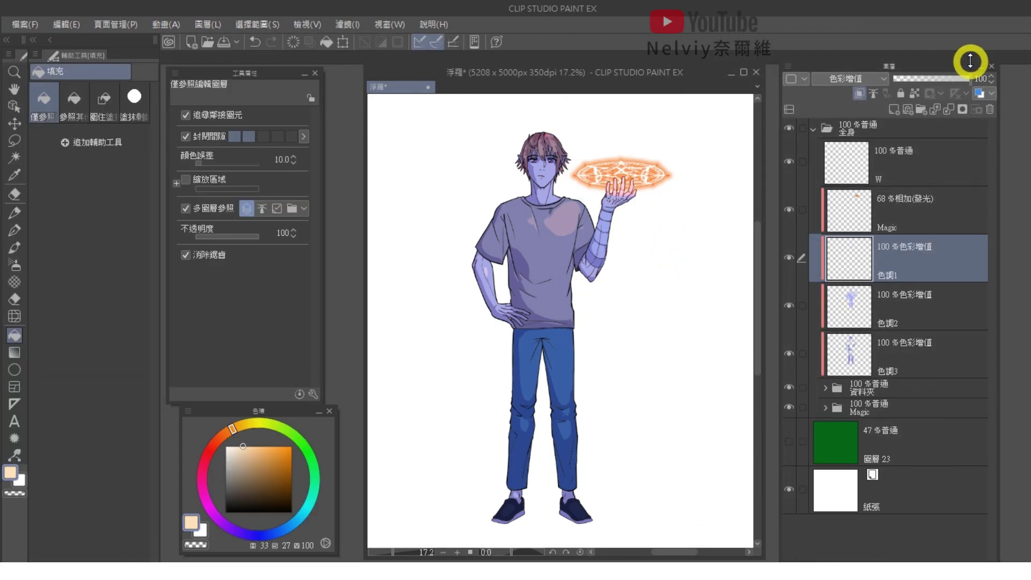
Step: Compare the 色調1, 色調2 and 色調3 shading by toggling their visibility, and delete the 色調2 layer
click(789, 261)
click(789, 261)
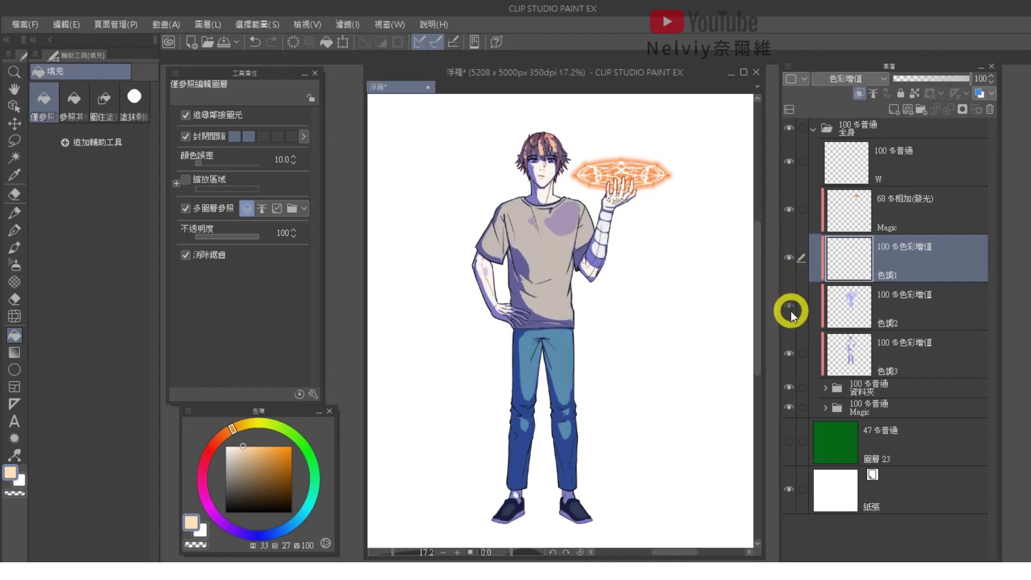
click(791, 361)
click(790, 361)
click(790, 303)
click(791, 304)
click(916, 301)
click(989, 109)
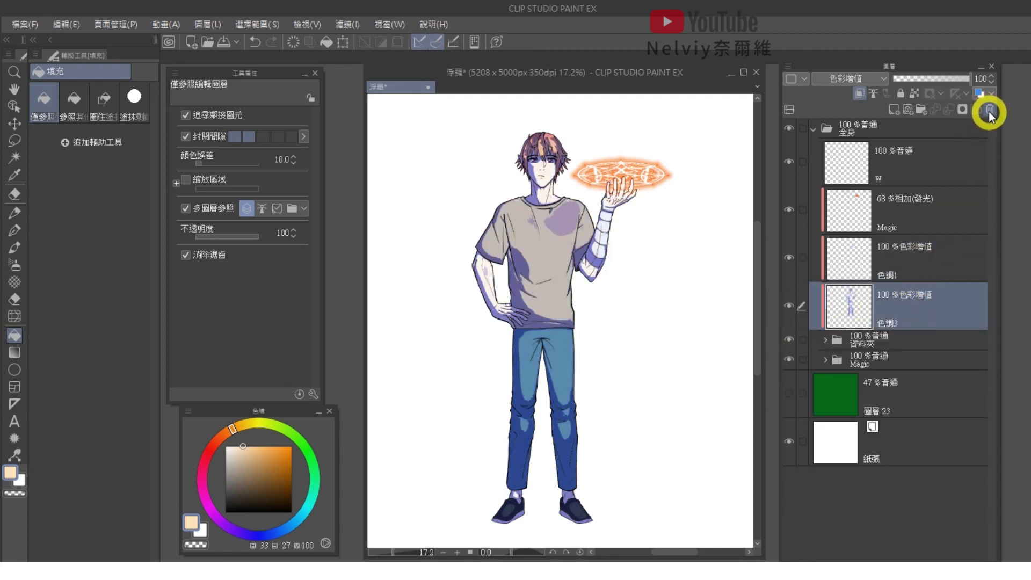
Step: Lock the transparent pixels of 色調1 and fill its lit areas with yellow, H 56, S 60, V 100
click(895, 262)
click(914, 94)
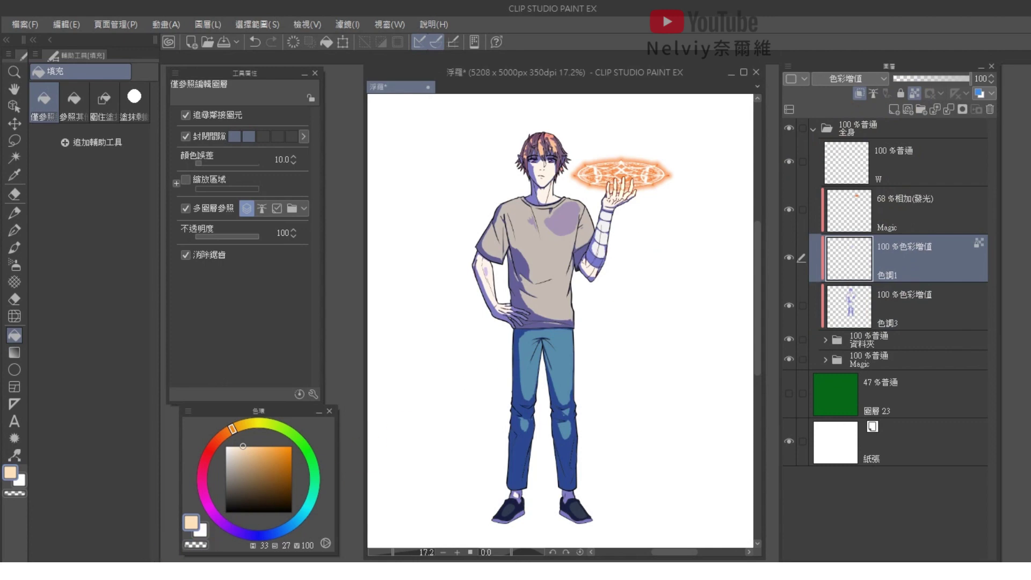
click(265, 446)
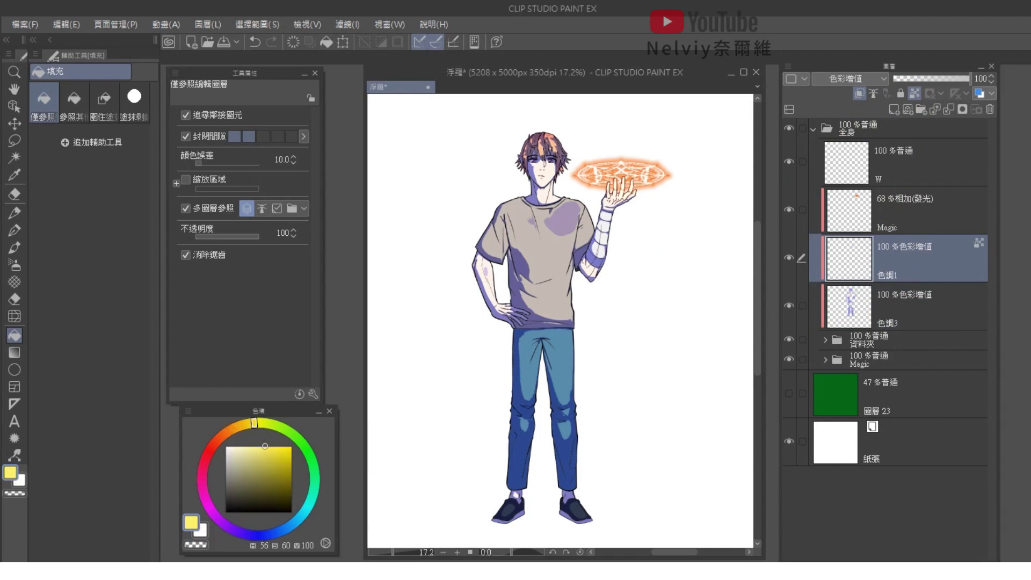
click(605, 234)
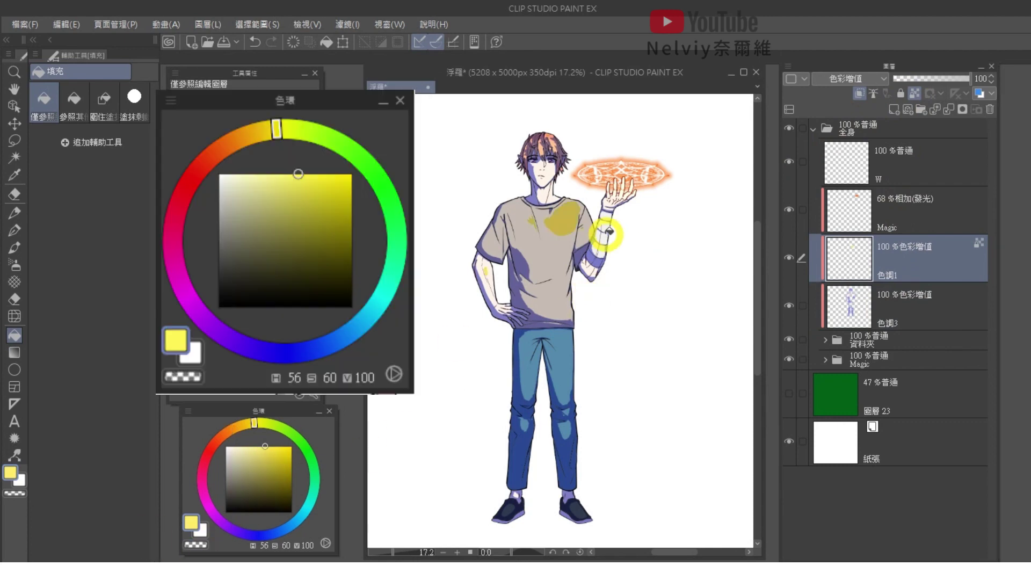
Step: Set the 色調1 layer's blending mode to 濾色 and its opacity to 51
click(853, 78)
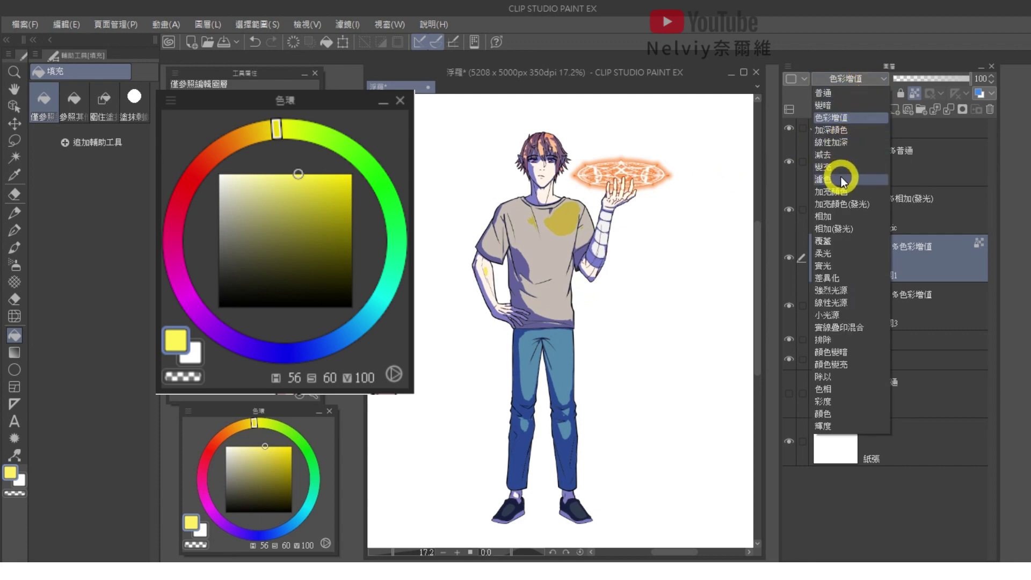
click(832, 179)
click(933, 85)
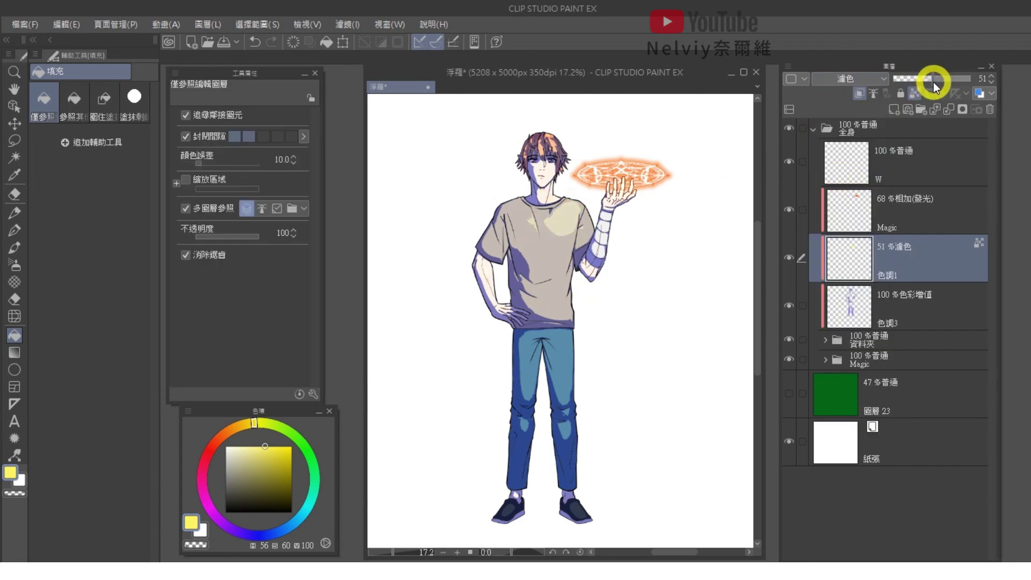
Step: Lock the transparent pixels of 色調3, set it to 線性加深 at 42 opacity, and recolor the shadow pale purple, H 296, S 14, V 80
click(942, 290)
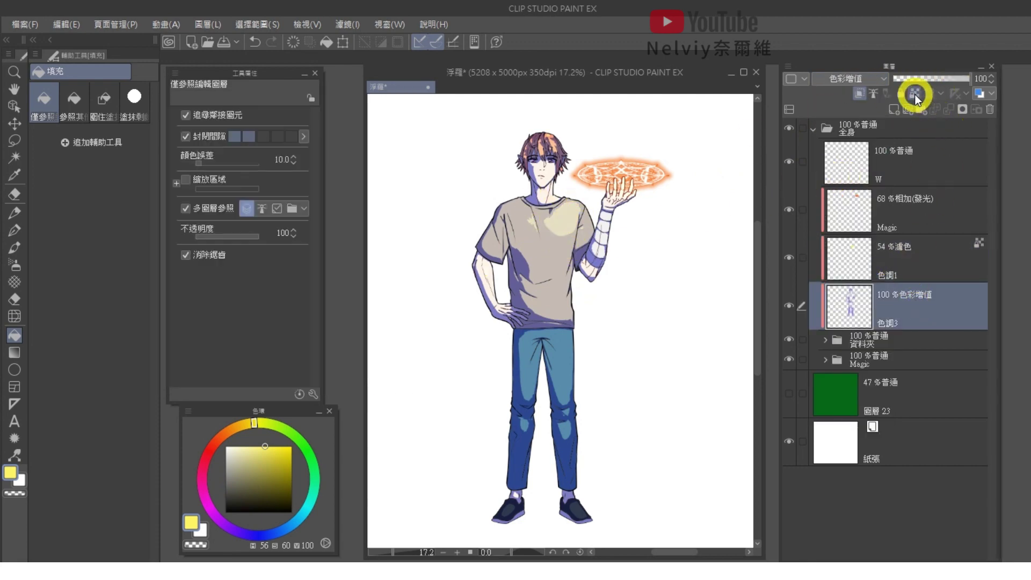
click(860, 78)
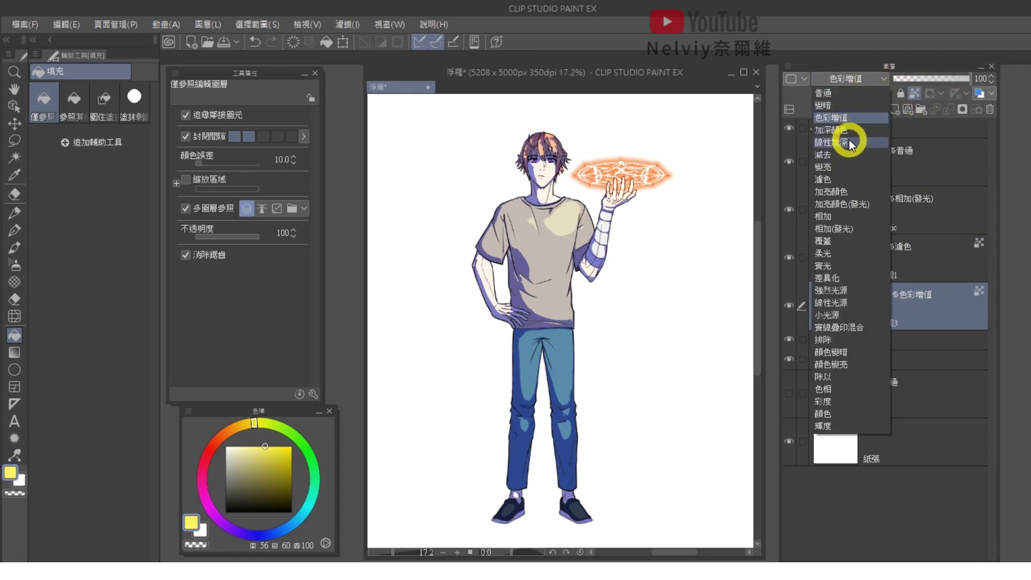
click(848, 141)
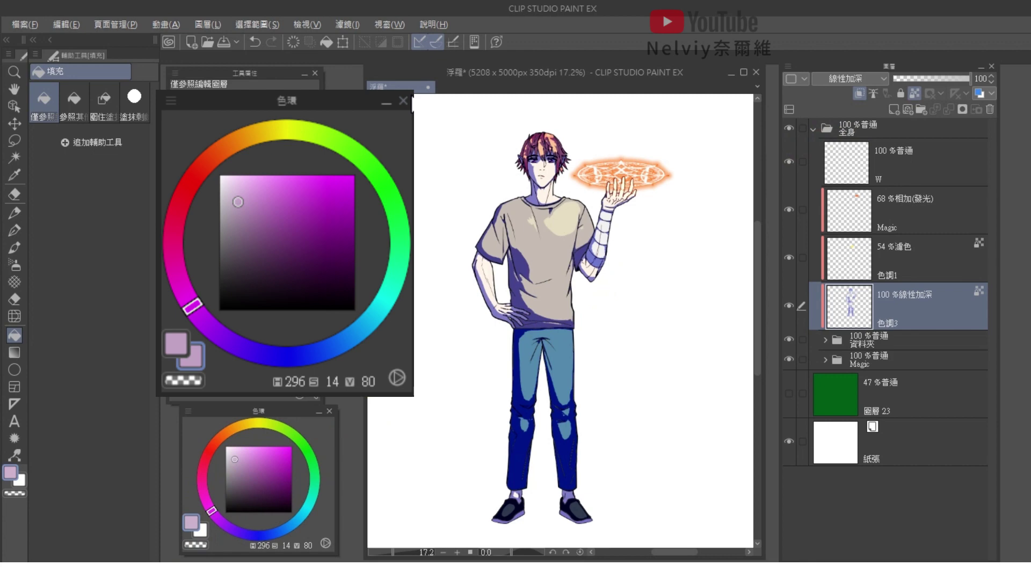
click(921, 79)
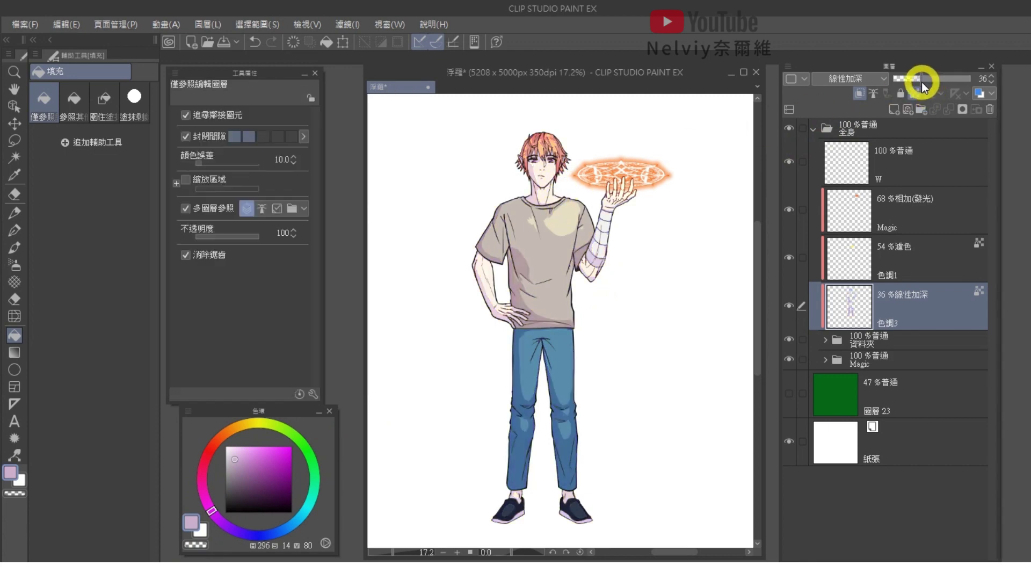
drag(921, 81, 927, 83)
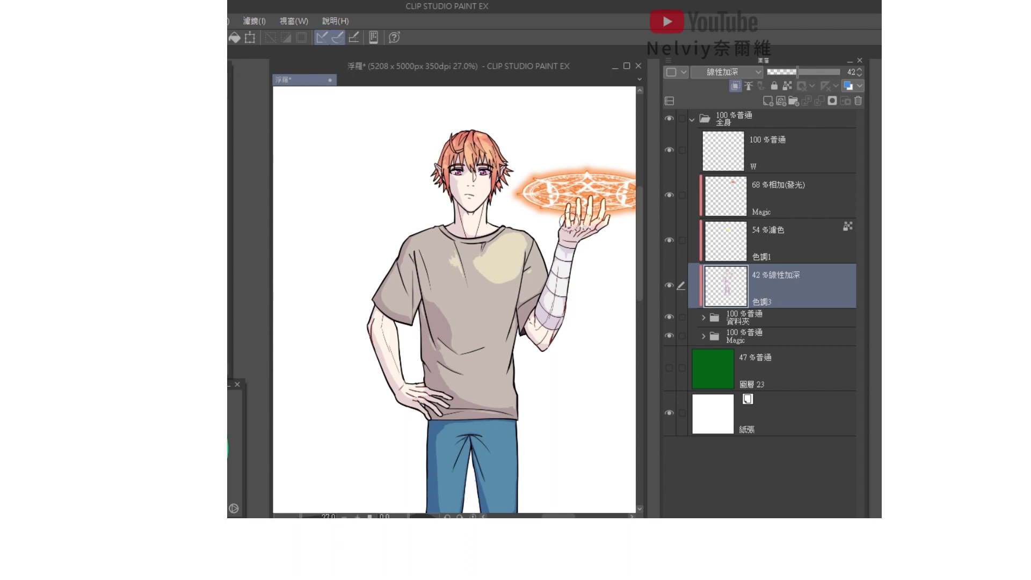
Step: Brush over the bandaged forearm on the 色調3 layer to even out its shadow, and check the shading on the rest of the body
mouse_move(573, 254)
mouse_down()
mouse_move(558, 309)
mouse_move(561, 252)
mouse_move(558, 321)
mouse_up()
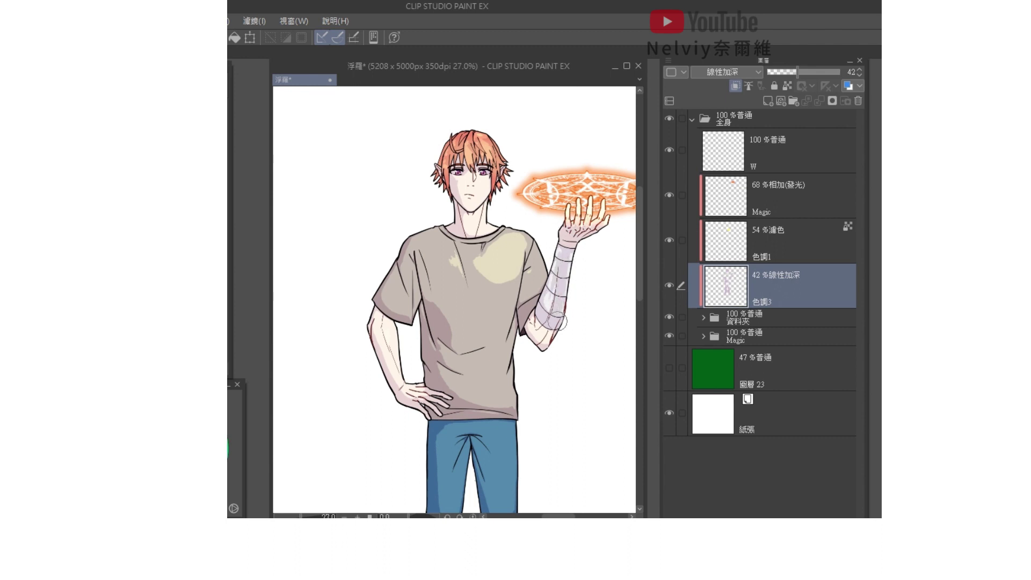
drag(567, 246, 559, 285)
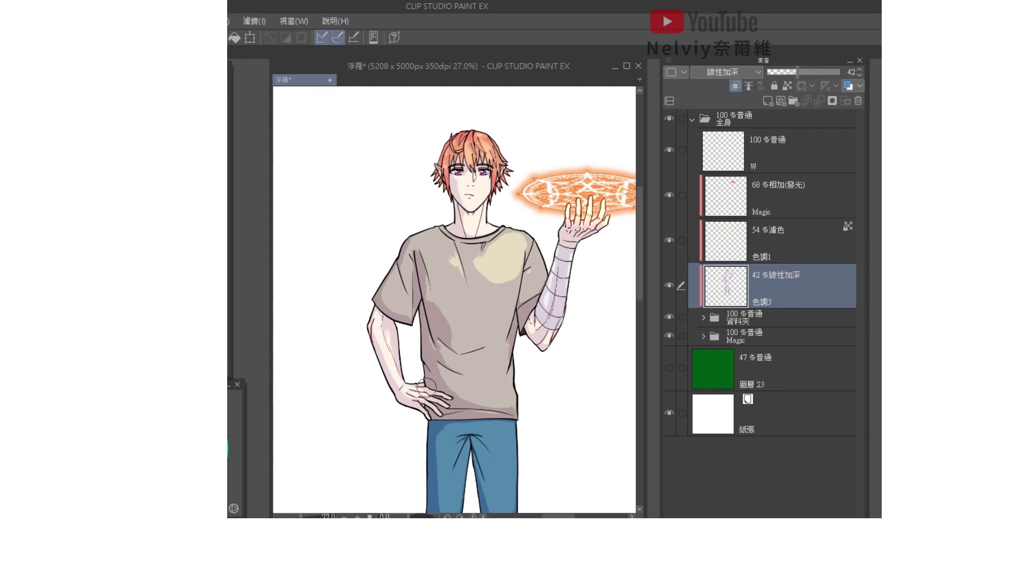
drag(482, 452, 462, 351)
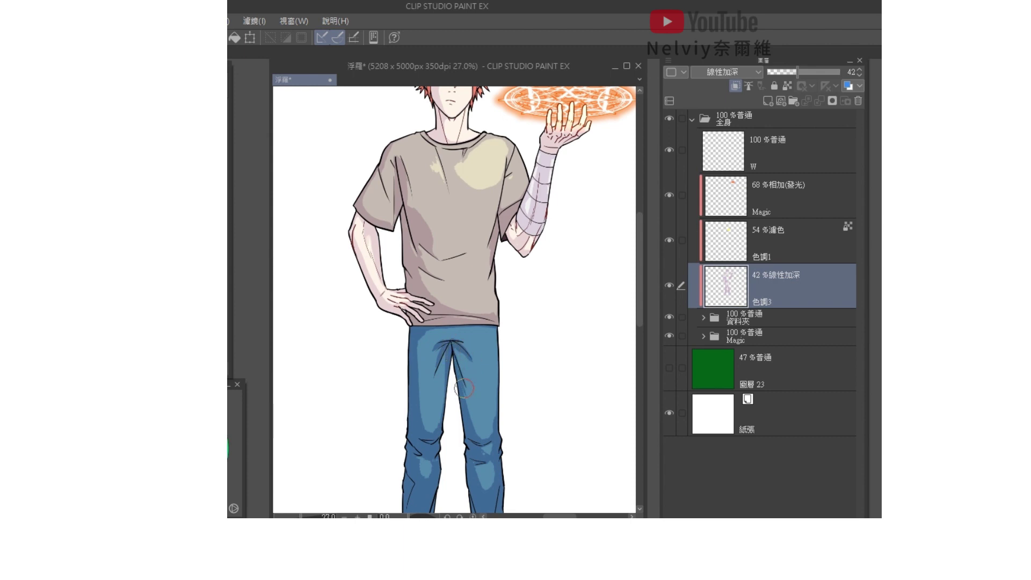
drag(462, 269, 459, 373)
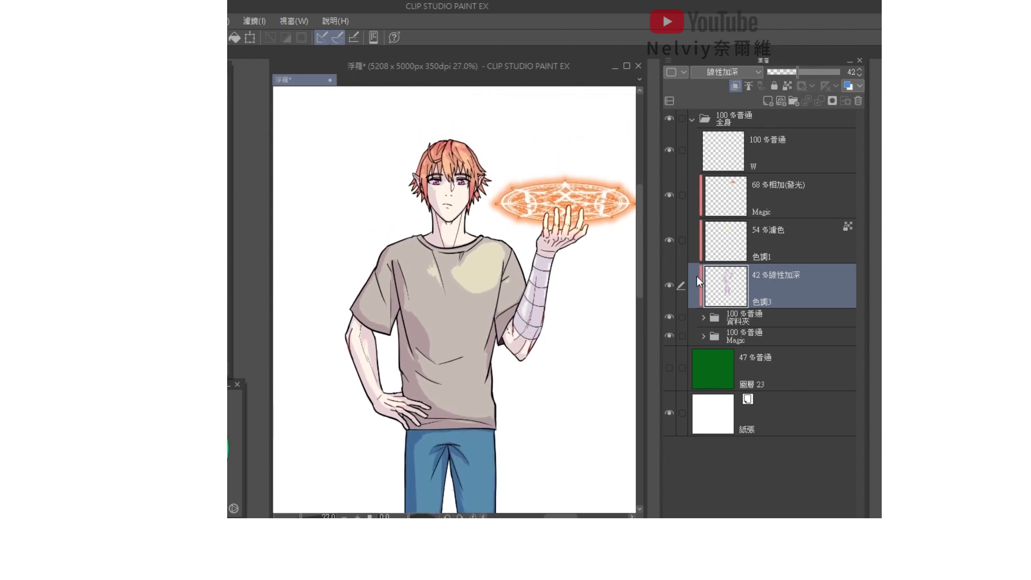
Step: Refine the yellow light on the 色調1 layer by painting it across the shirt's chest and the sleeve beside the raised arm
click(711, 254)
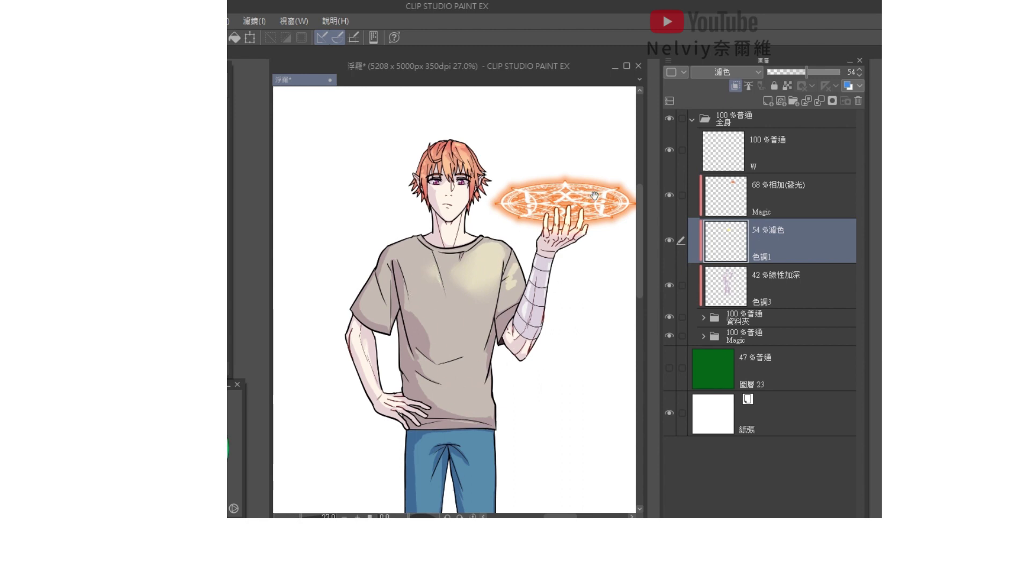
drag(523, 279, 520, 257)
mouse_move(493, 289)
mouse_down()
mouse_move(485, 244)
mouse_move(492, 284)
mouse_up()
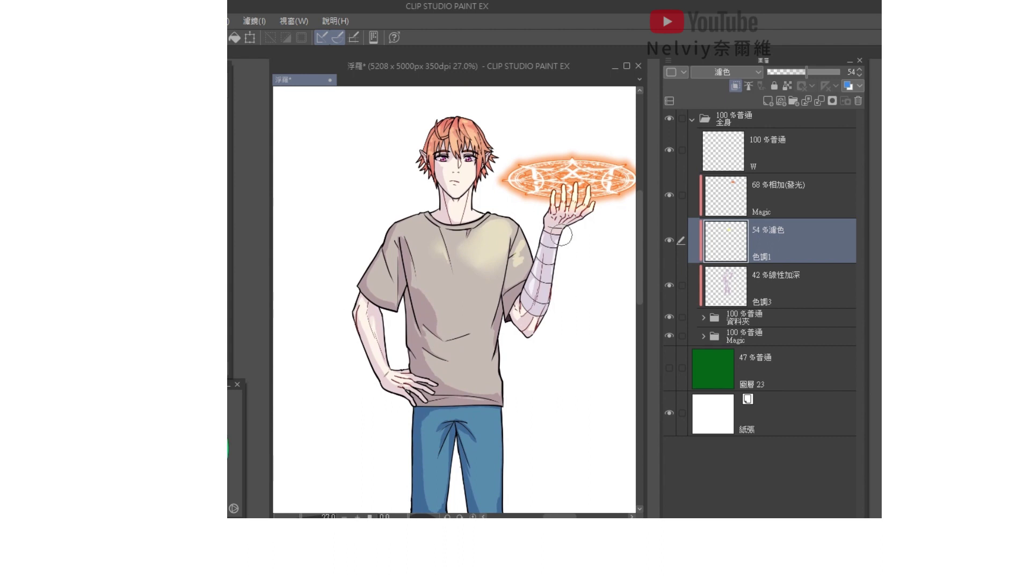
scroll(562, 234, down, 1)
drag(490, 322, 498, 222)
scroll(498, 221, down, 2)
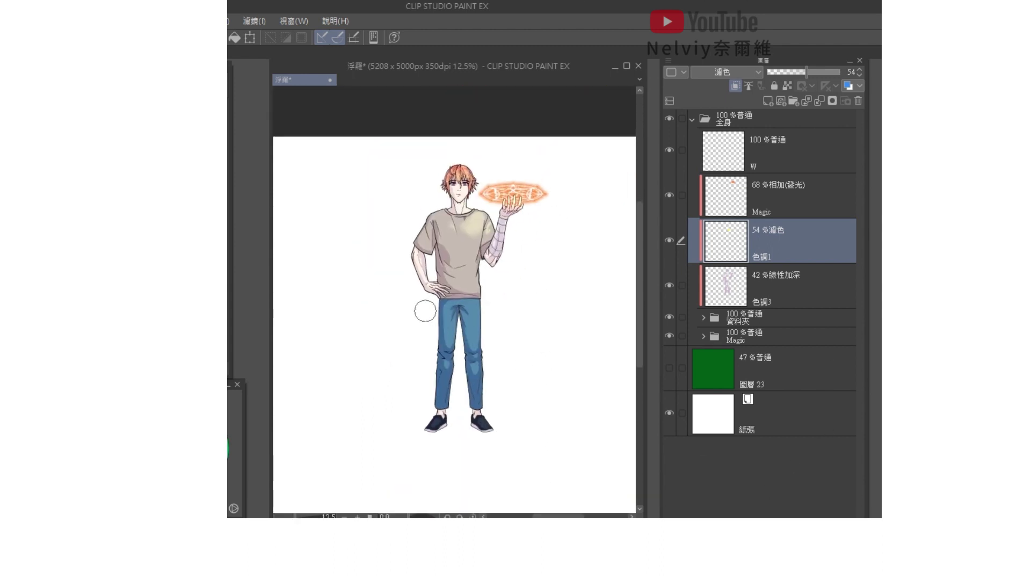
scroll(425, 311, up, 2)
scroll(547, 263, down, 1)
scroll(522, 269, up, 1)
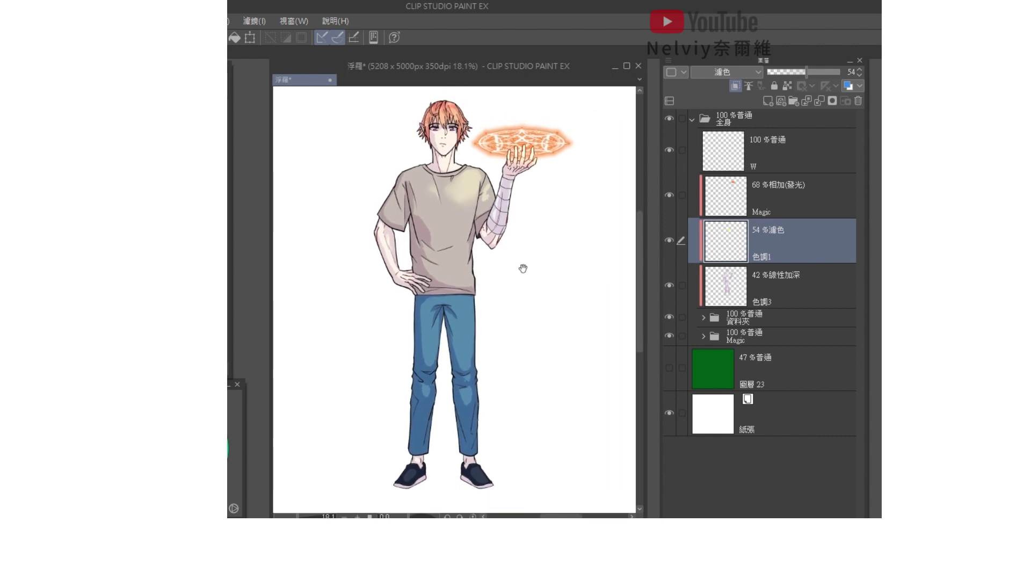
Step: Expand the 資料夾 folder and its Color subfolder, and show the hidden layers 圖層 162 and 圖層 164
click(702, 318)
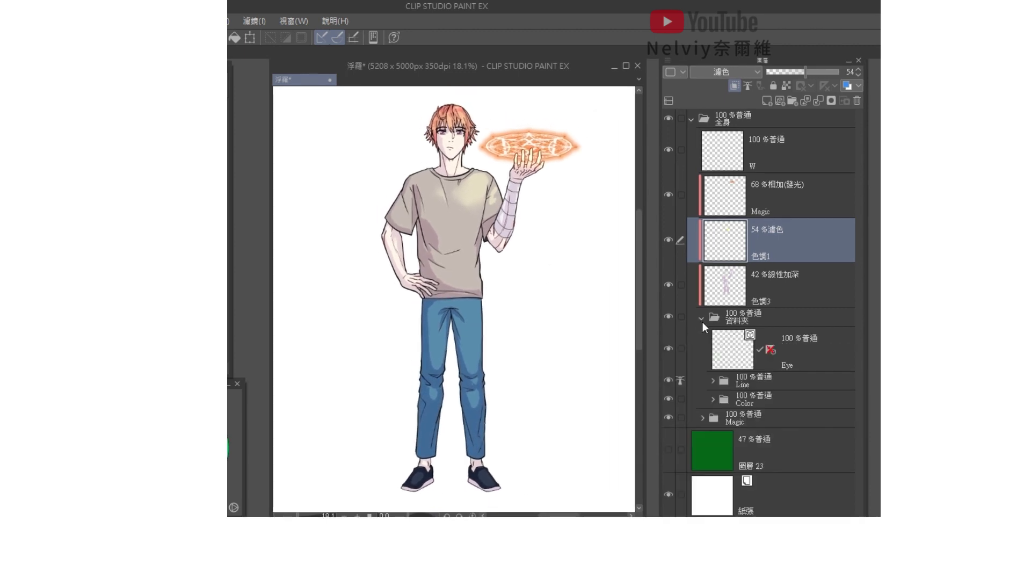
click(712, 399)
drag(859, 276, 862, 375)
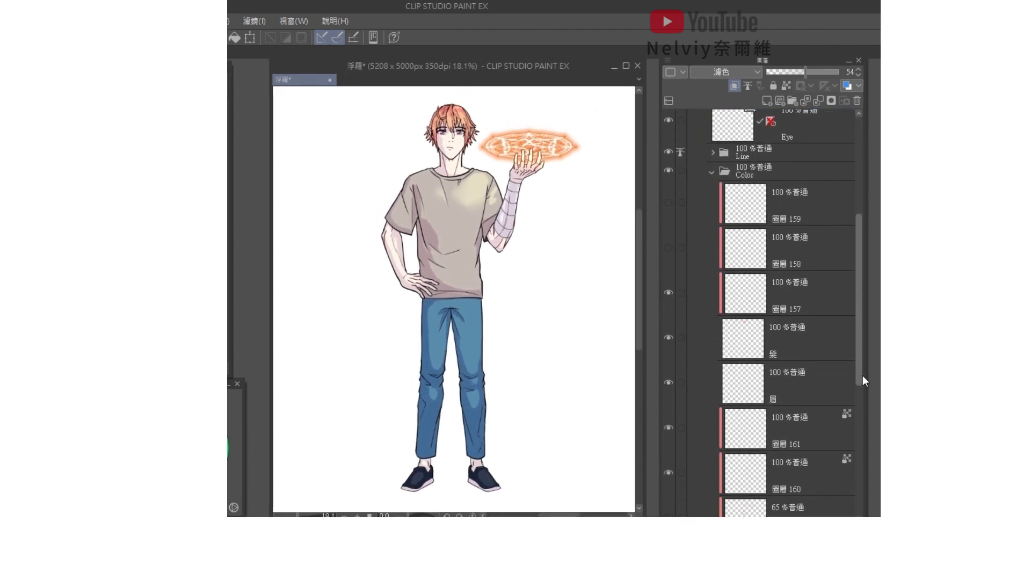
scroll(862, 376, down, 1)
scroll(859, 333, down, 1)
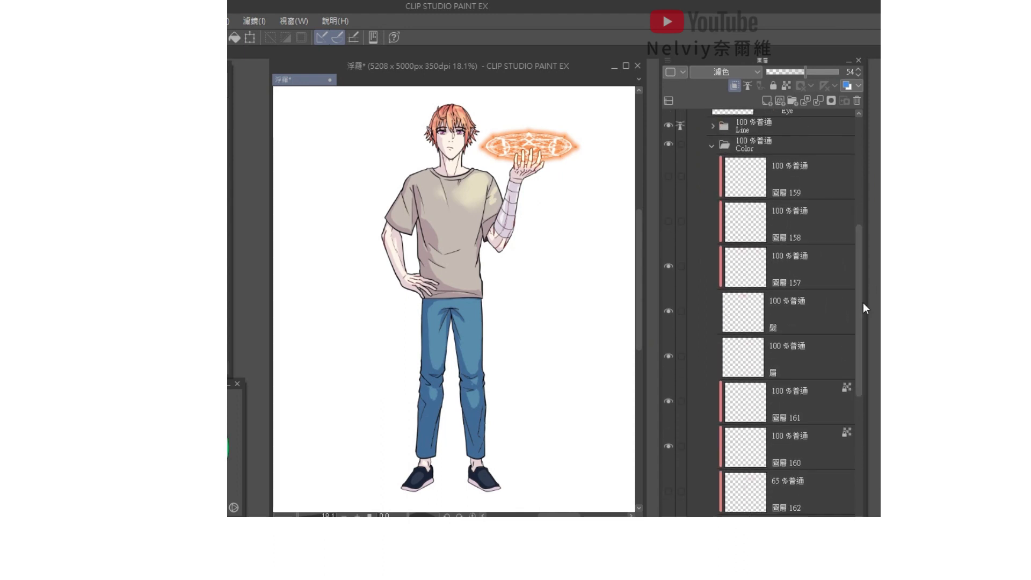
scroll(859, 322, down, 10)
click(667, 357)
scroll(853, 356, down, 3)
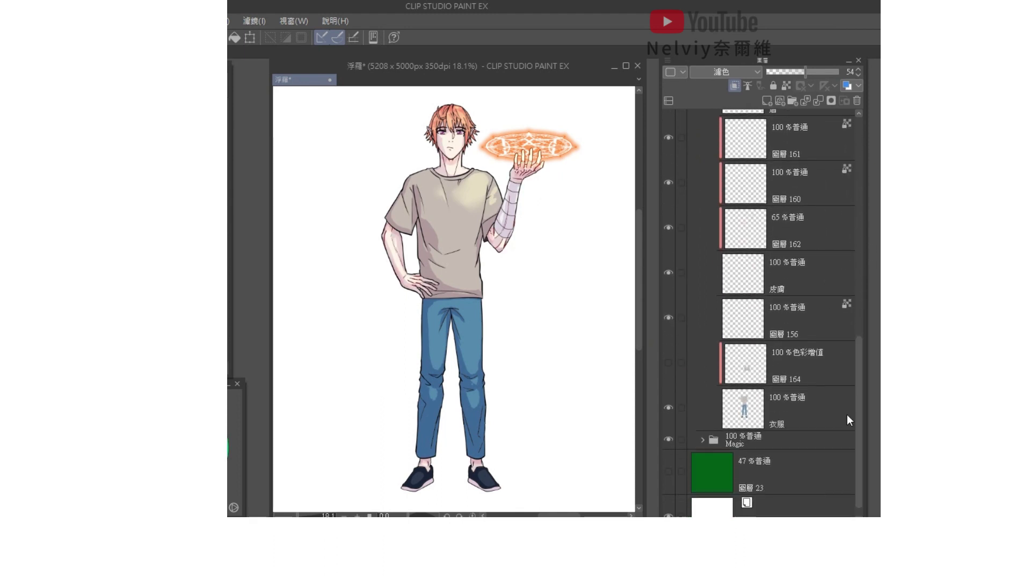
click(668, 362)
drag(856, 355, 859, 264)
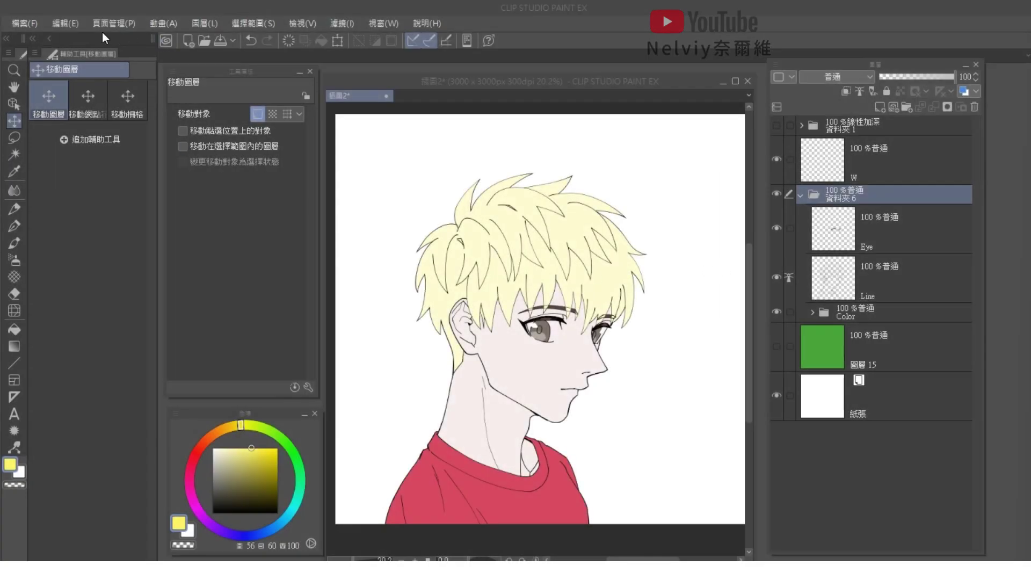
Step: Open automatic shading for the 資料夾 6 portrait folder, preview the 普通 preset, and adjust the light range
click(70, 22)
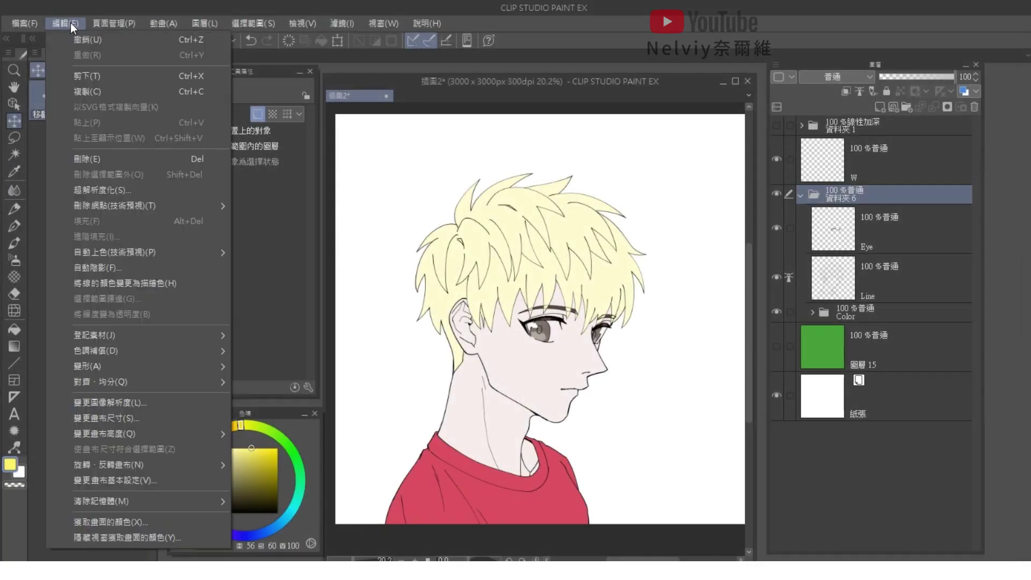
click(117, 267)
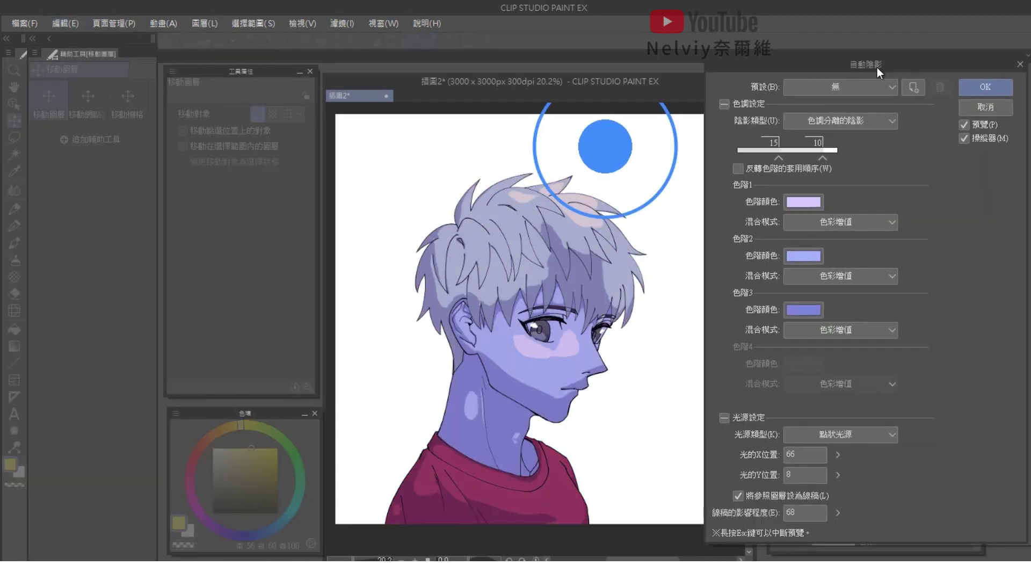
mouse_move(877, 67)
mouse_down()
mouse_move(872, 46)
mouse_move(875, 64)
mouse_up()
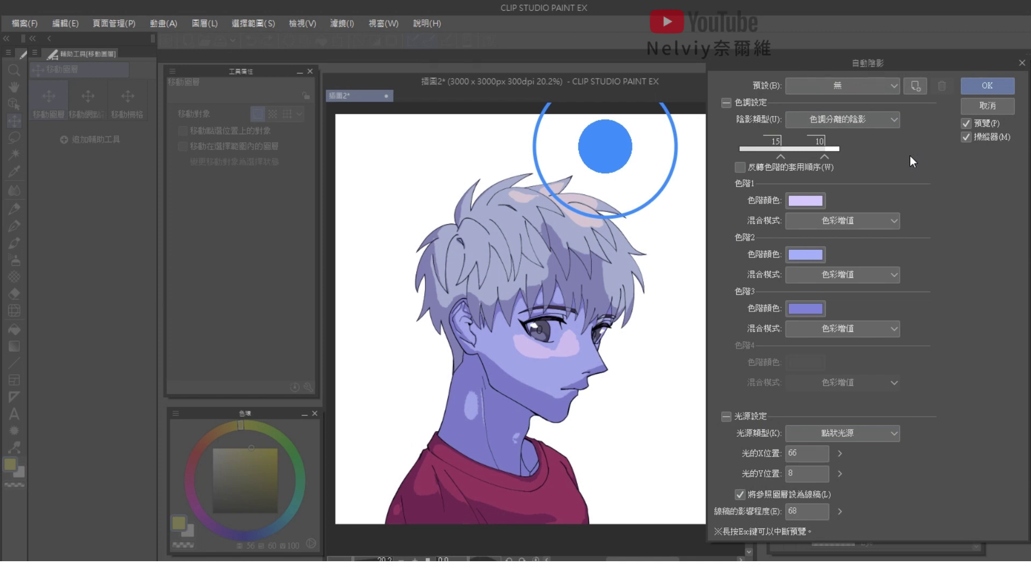
click(848, 82)
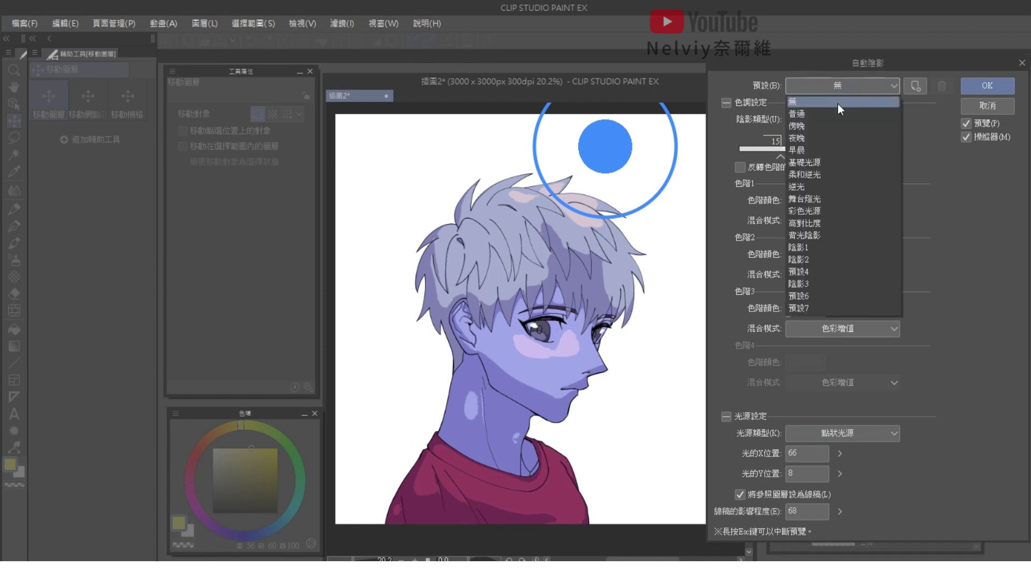
click(830, 115)
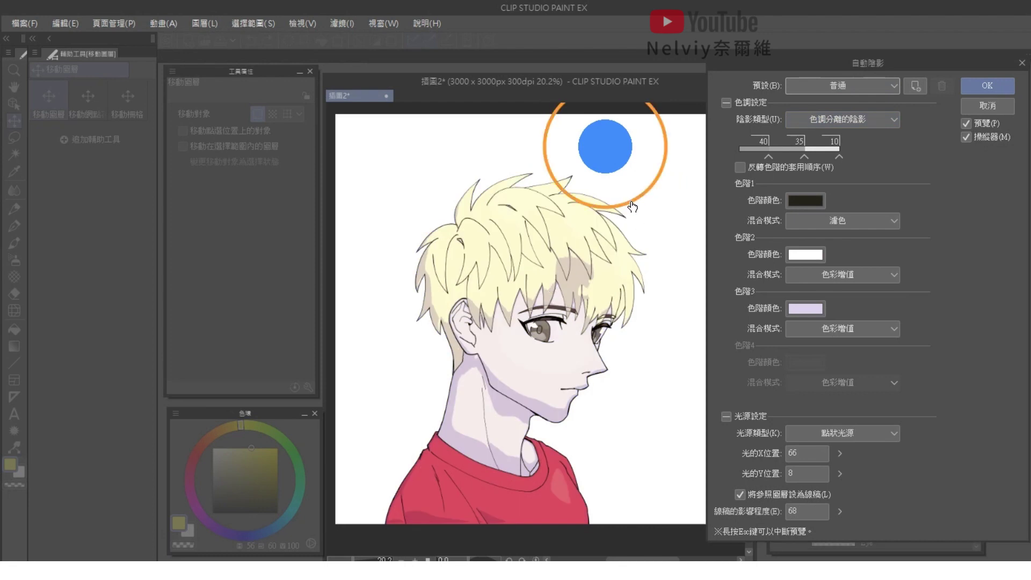
mouse_move(630, 205)
mouse_down()
mouse_move(643, 228)
mouse_move(629, 203)
mouse_up()
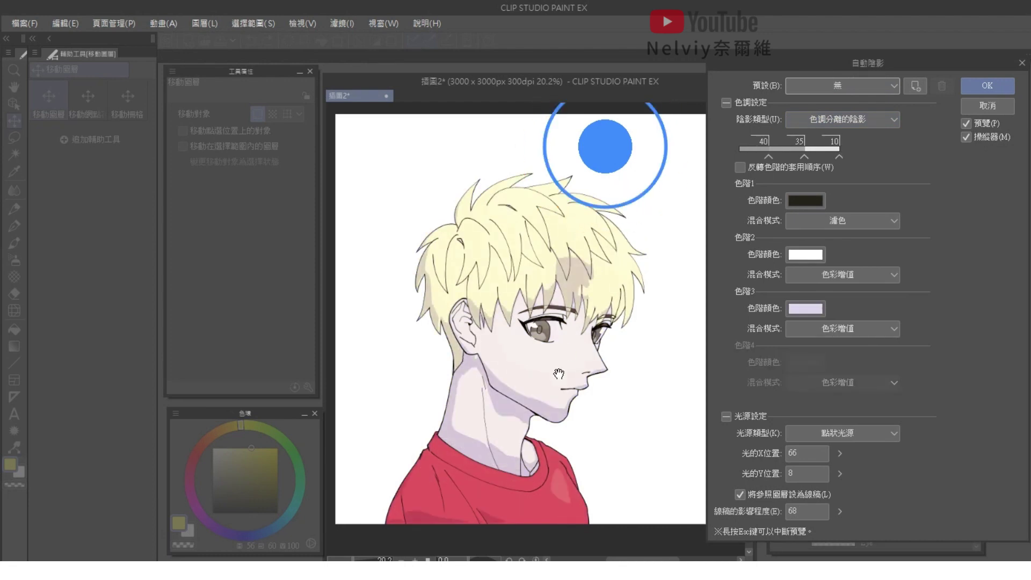
Step: Try the 傍晚 and 預設7 shading presets on the portrait, adjusting the light range for each
click(832, 89)
click(820, 129)
mouse_move(624, 205)
mouse_down()
mouse_move(642, 248)
mouse_move(624, 204)
mouse_up()
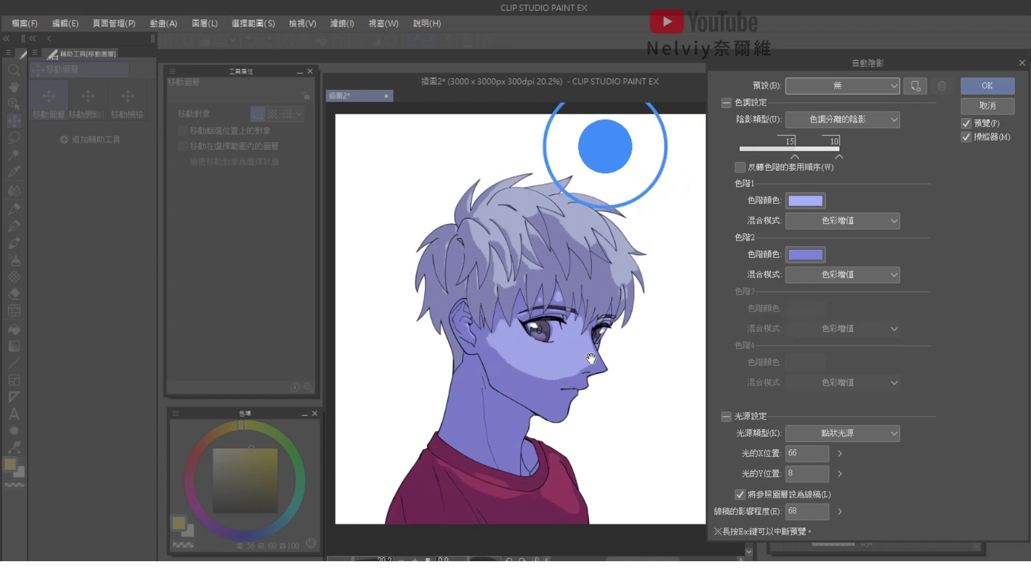
click(833, 87)
click(817, 311)
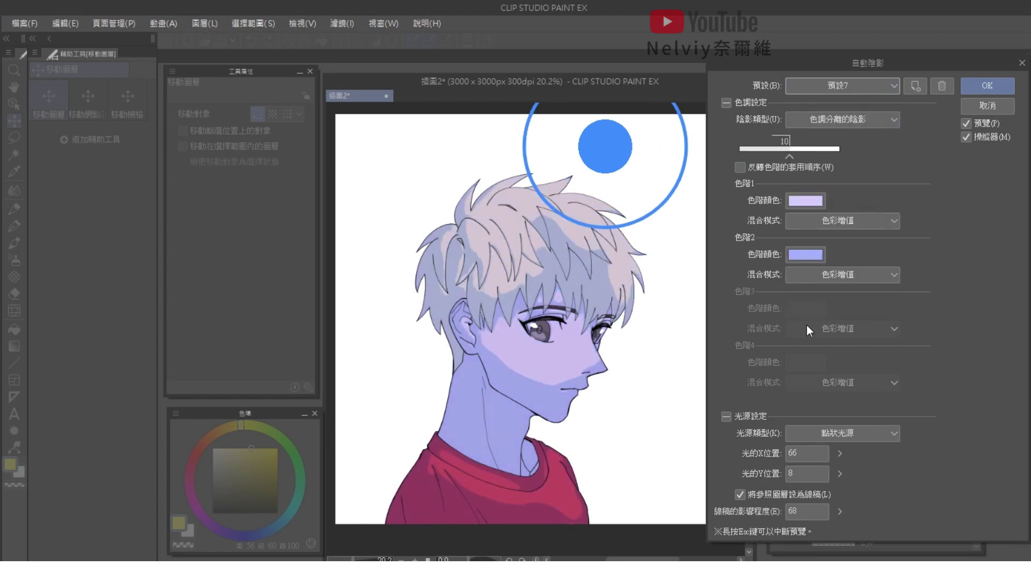
mouse_move(645, 218)
mouse_down()
mouse_move(636, 200)
mouse_move(651, 260)
mouse_move(629, 211)
mouse_move(637, 247)
mouse_up()
Step: Choose the 普通 preset, remove its 10 and 35 tone divisions, and widen the light range around the head
click(849, 90)
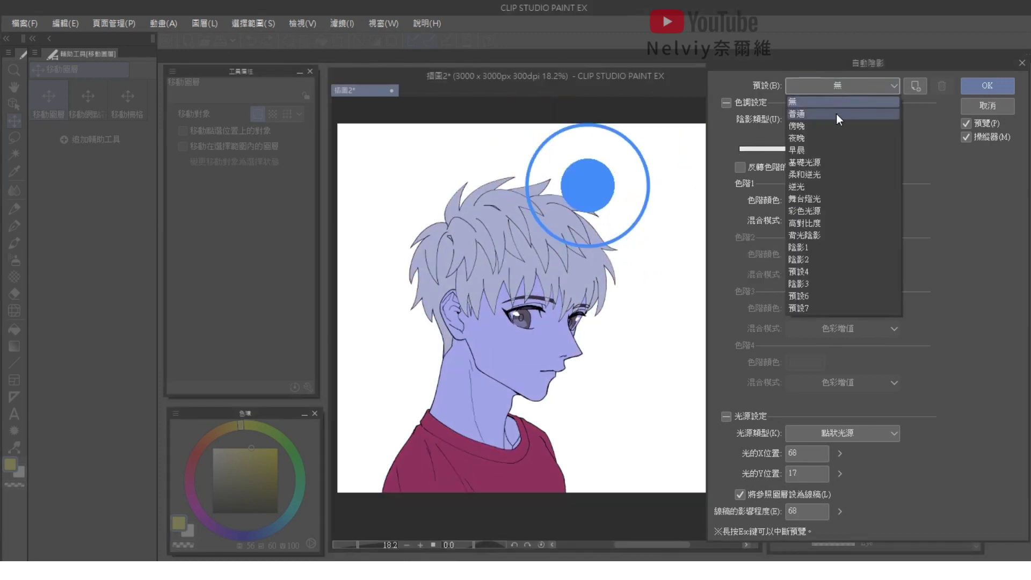
click(834, 115)
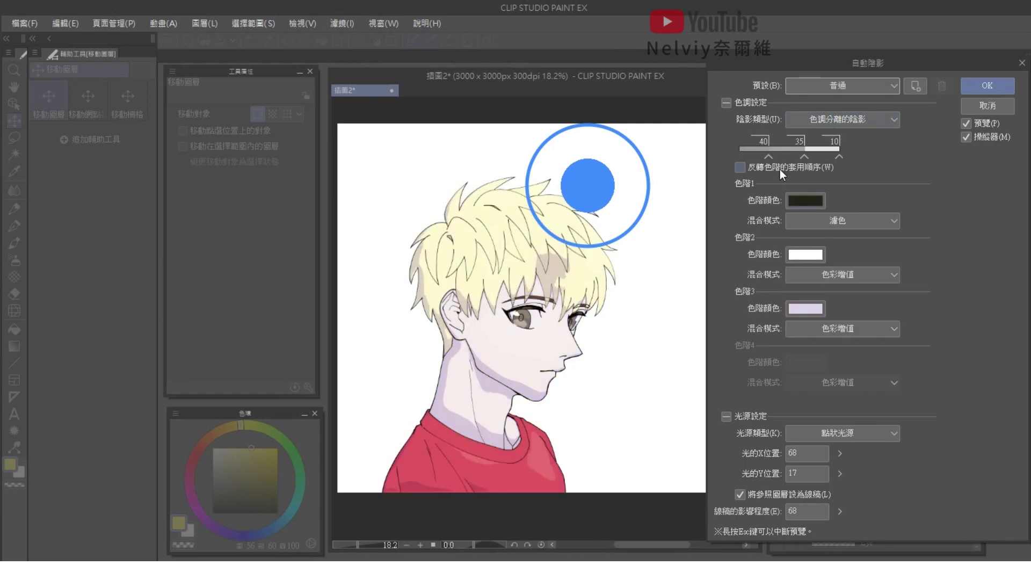
mouse_move(631, 228)
mouse_down()
mouse_move(662, 271)
mouse_move(635, 219)
mouse_move(651, 199)
mouse_up()
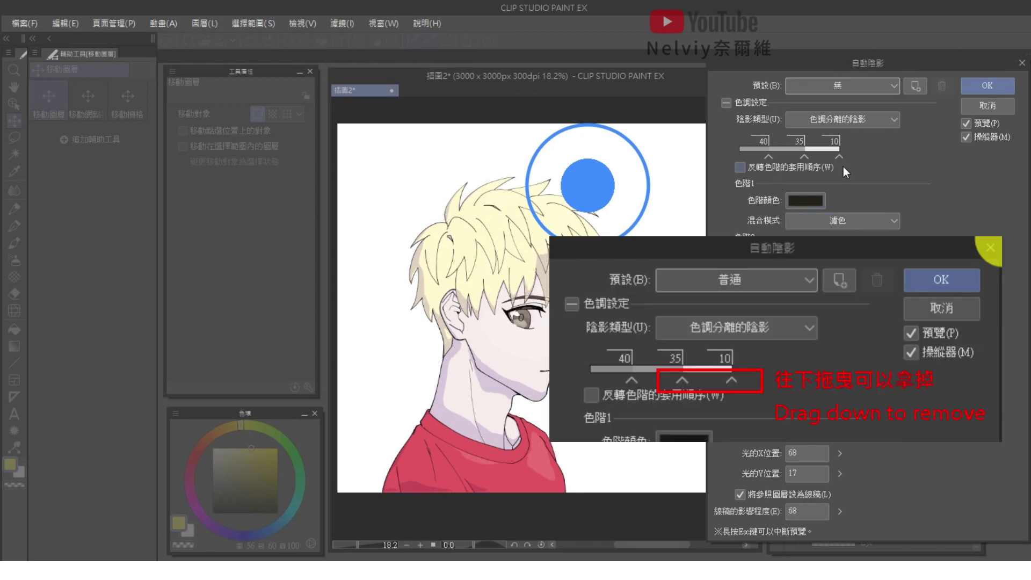
drag(840, 157, 857, 178)
drag(804, 160, 822, 179)
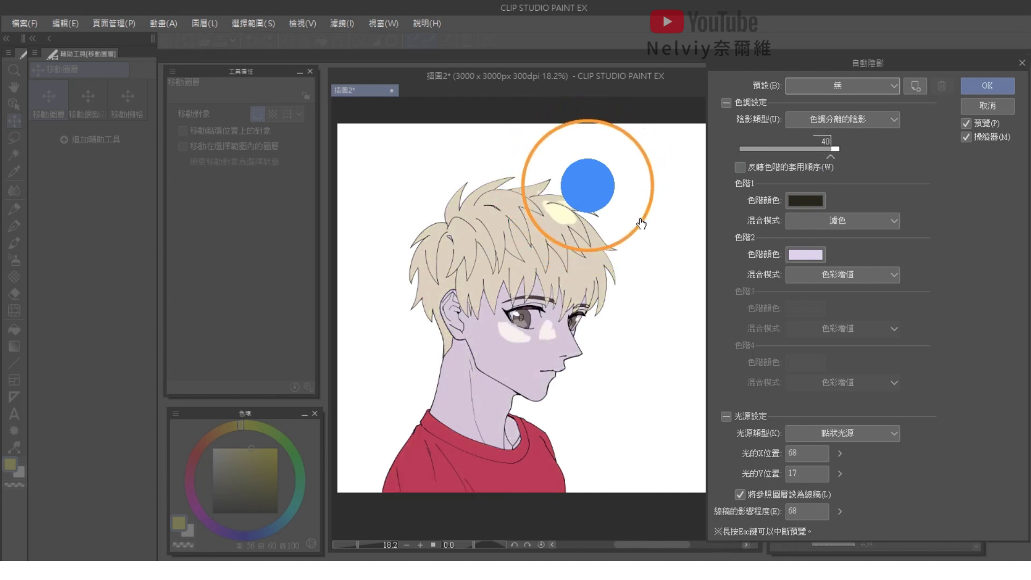
mouse_move(636, 219)
mouse_down()
mouse_move(664, 250)
mouse_move(653, 236)
mouse_up()
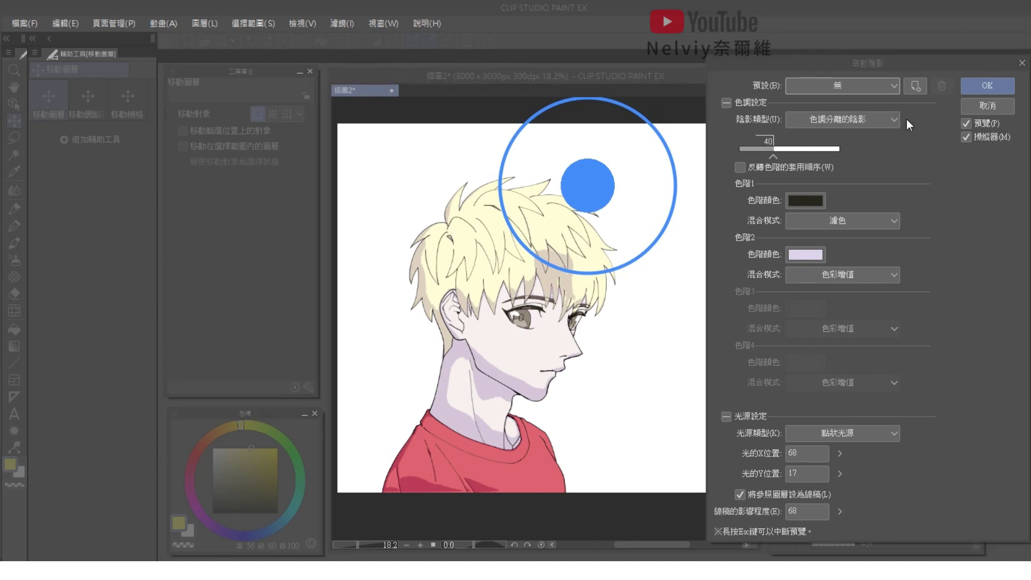
Step: Save the current shading settings as a new preset named Test and choose it from the preset list
click(911, 86)
click(662, 335)
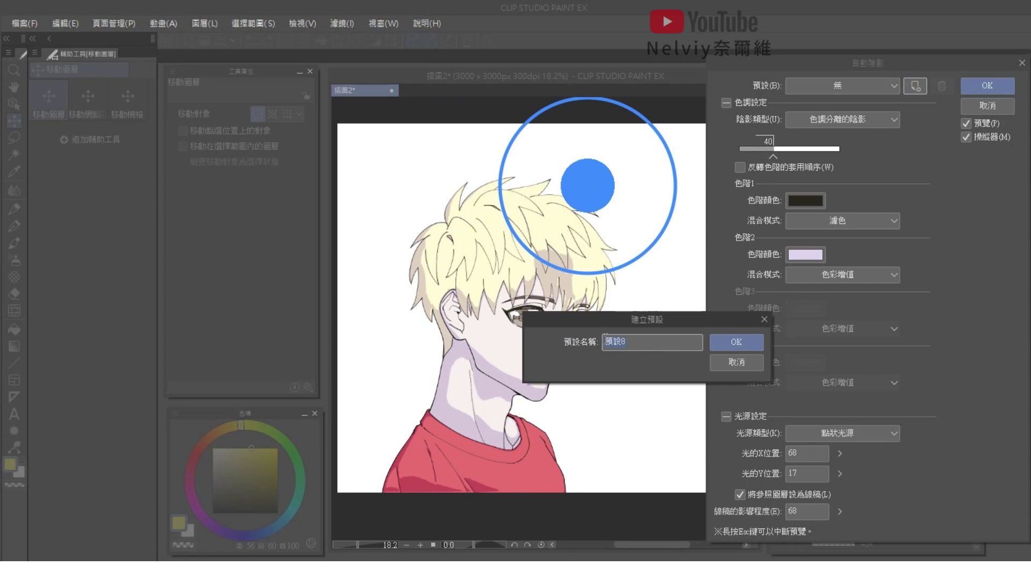
key(BackSpace)
key(BackSpace)
key(BackSpace)
text(Tes)
click(724, 341)
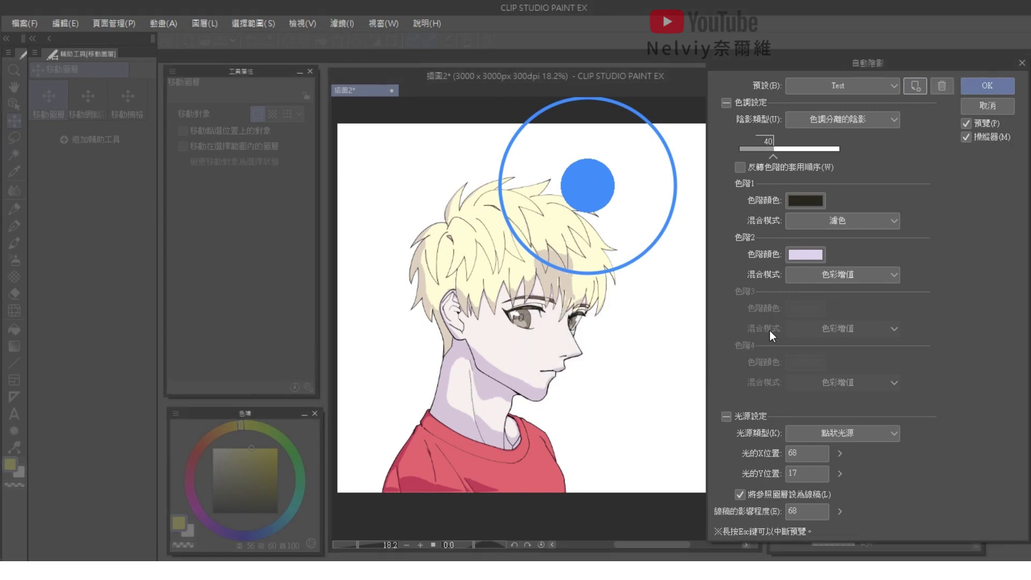
click(898, 88)
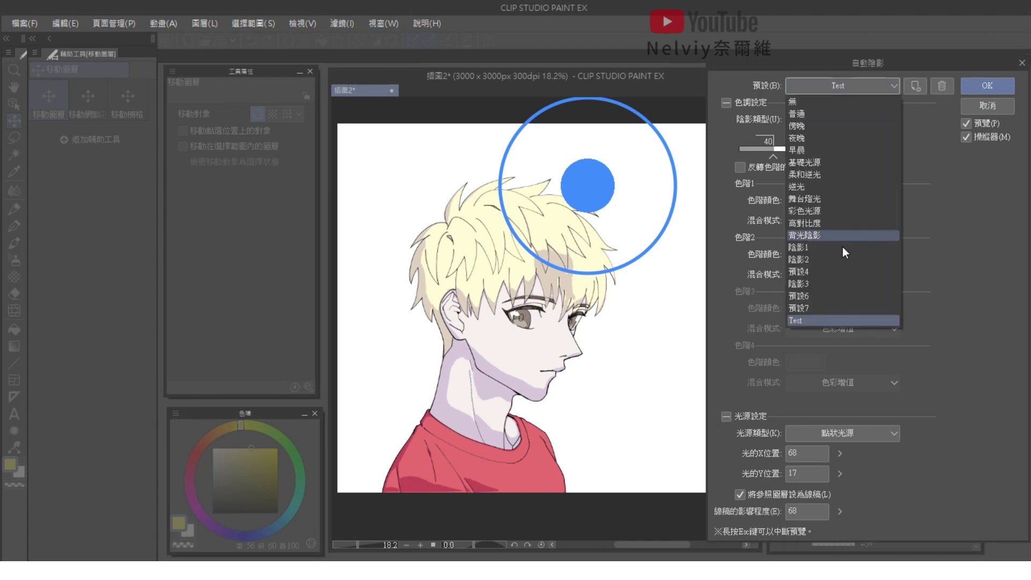
click(826, 320)
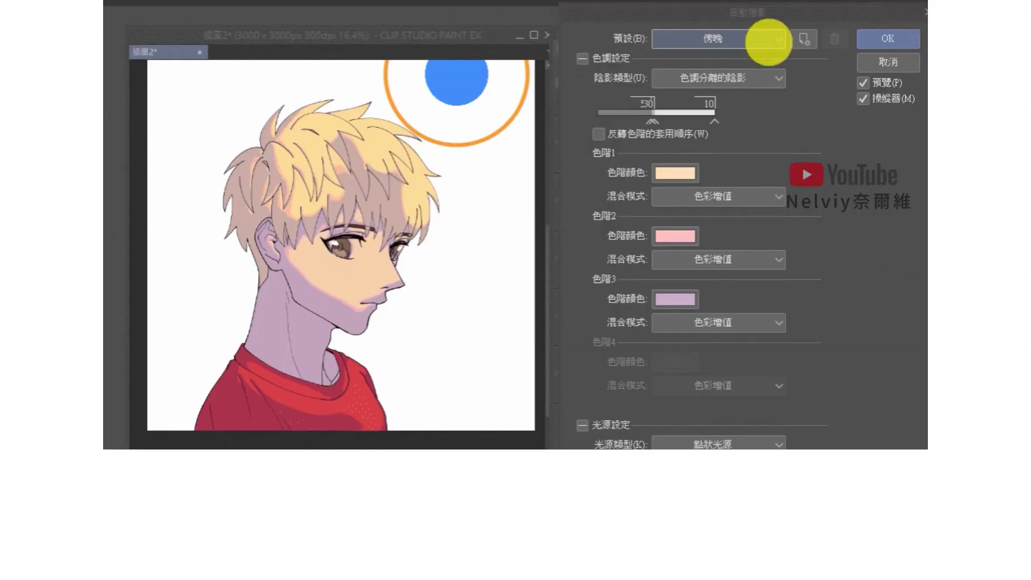
Step: Apply a two-tone shading preset with the light limited to part of the hair and face, and delete the generated 色調1 layer
click(768, 39)
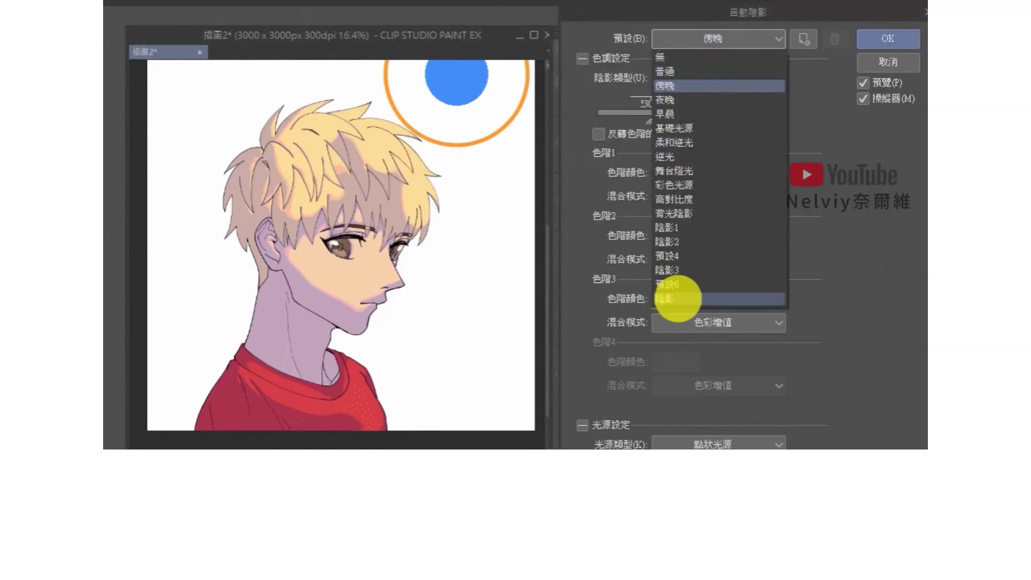
click(681, 281)
mouse_move(445, 286)
mouse_down()
mouse_move(456, 79)
mouse_move(489, 156)
mouse_up()
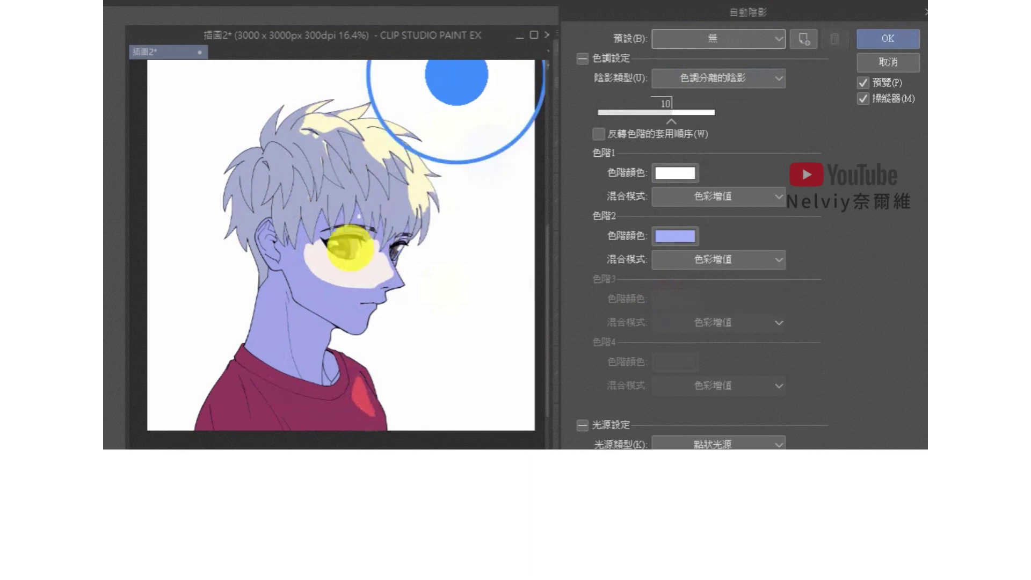
click(887, 38)
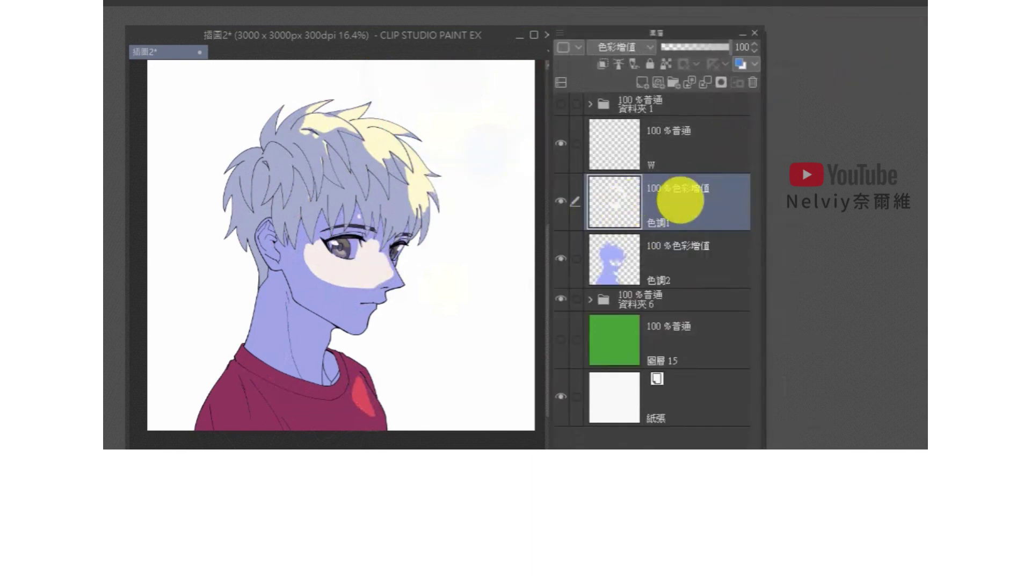
click(752, 82)
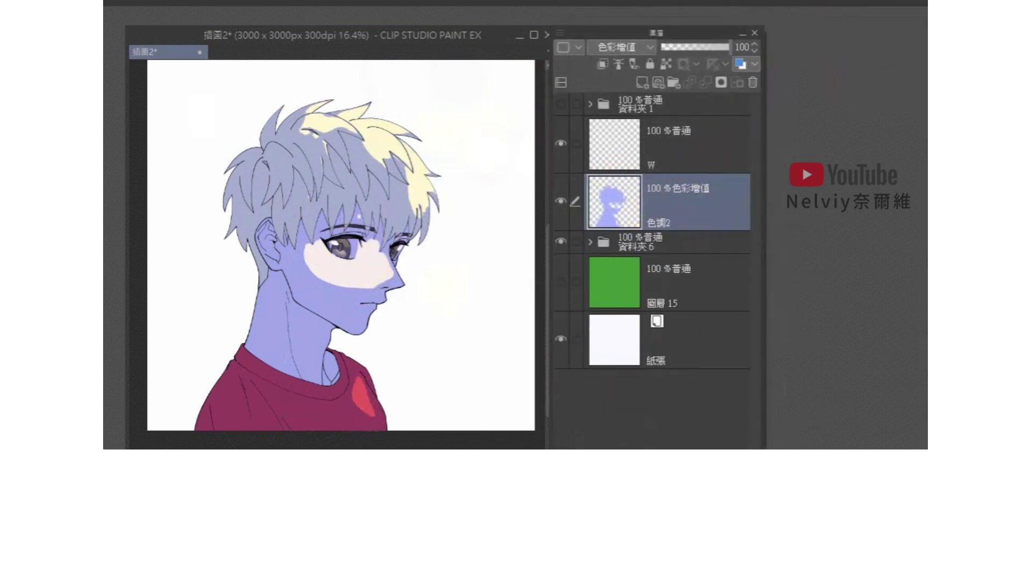
Step: Hide the 色調2 layer, generate shading for 資料夾 6 again with a wider light range, and delete the new 色調1 layer
click(617, 241)
click(561, 200)
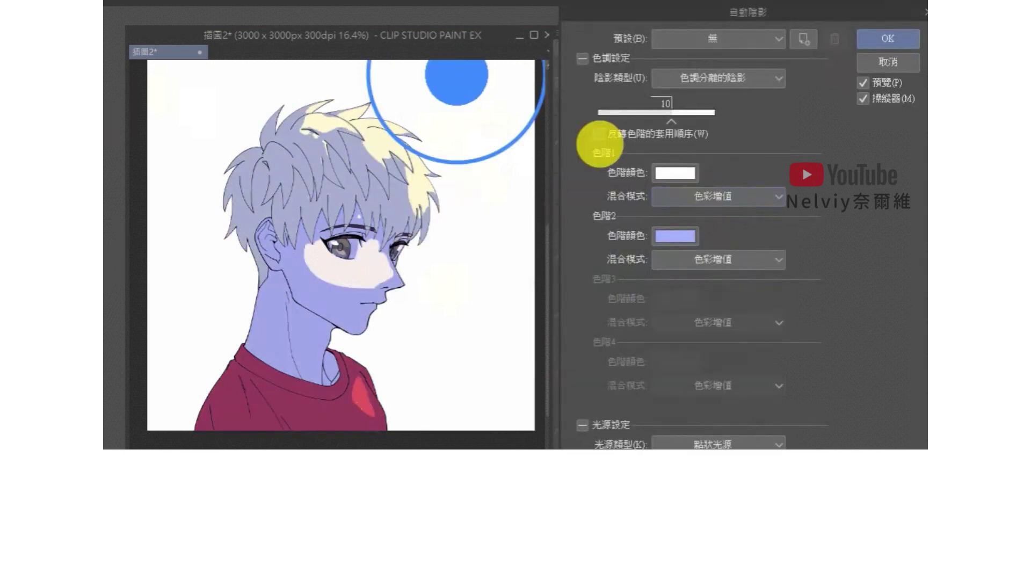
drag(449, 159, 453, 170)
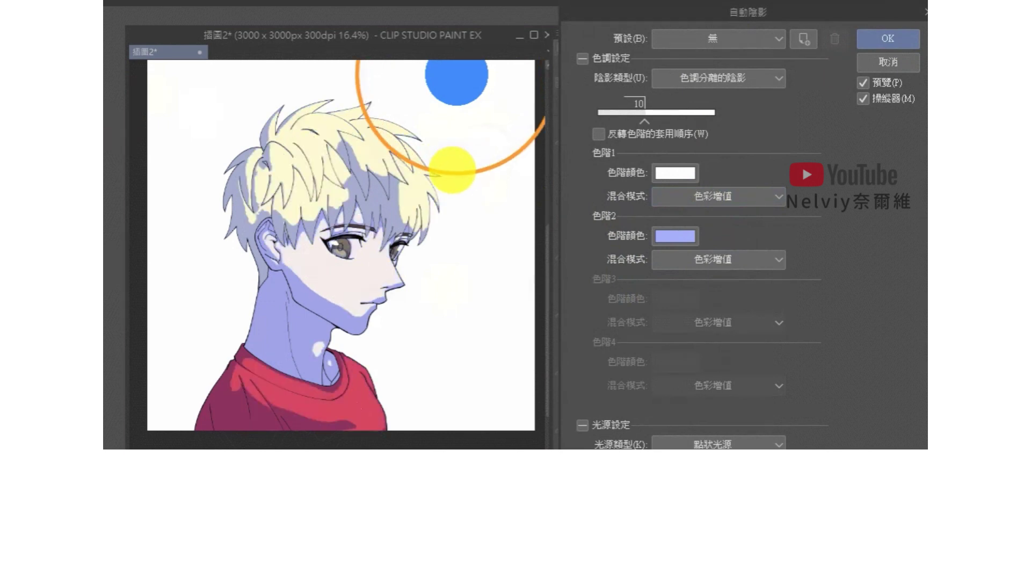
click(870, 38)
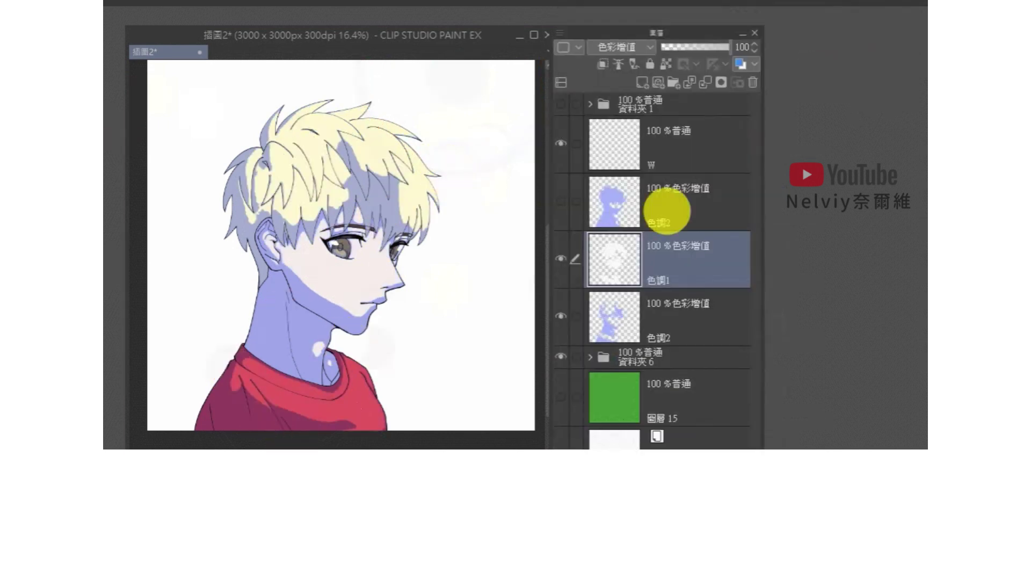
click(752, 82)
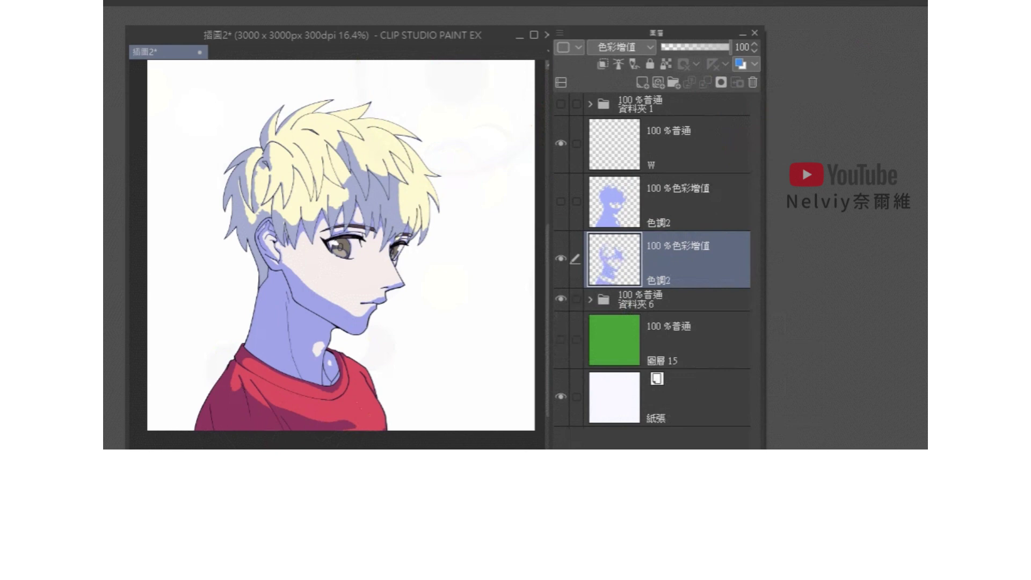
Step: Mask both 色調2 layers with a freehand selection around the neck and shirt, inverting the upper layer's mask and showing both layers
mouse_move(223, 304)
mouse_down()
mouse_move(419, 404)
mouse_move(202, 315)
mouse_move(211, 310)
mouse_up()
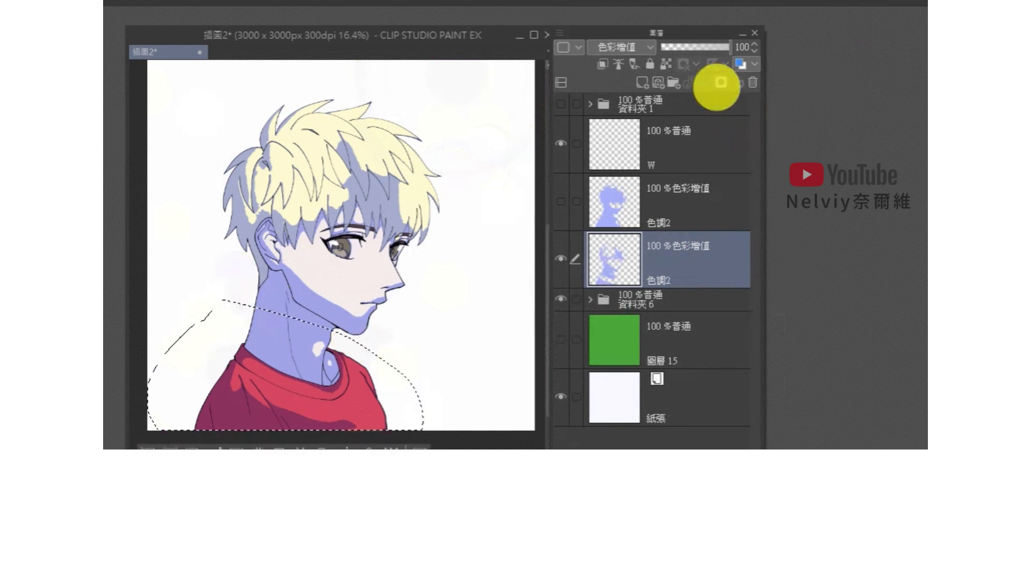
click(720, 82)
click(560, 201)
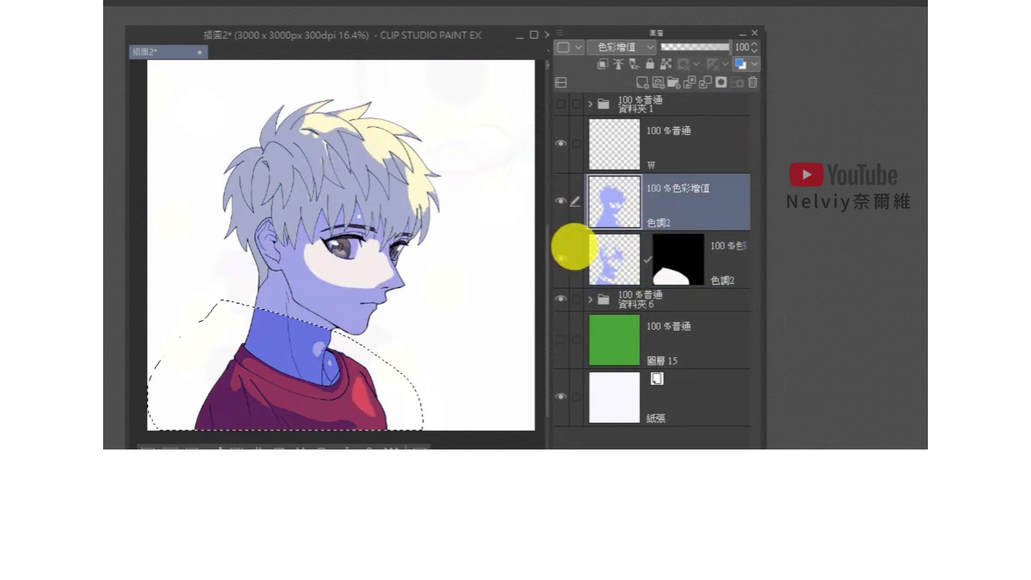
click(720, 82)
key(ctrl+d)
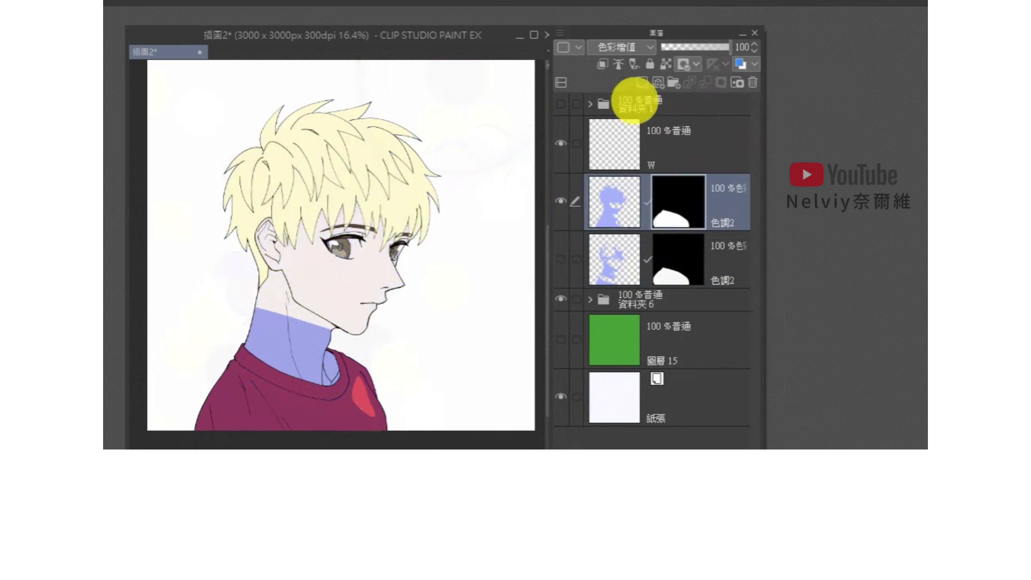
key(ctrl+i)
click(561, 258)
Step: Merge the two masked 色調2 layers, set the merged layer's blending mode to 線性加深, and adjust its opacity
right_click(723, 256)
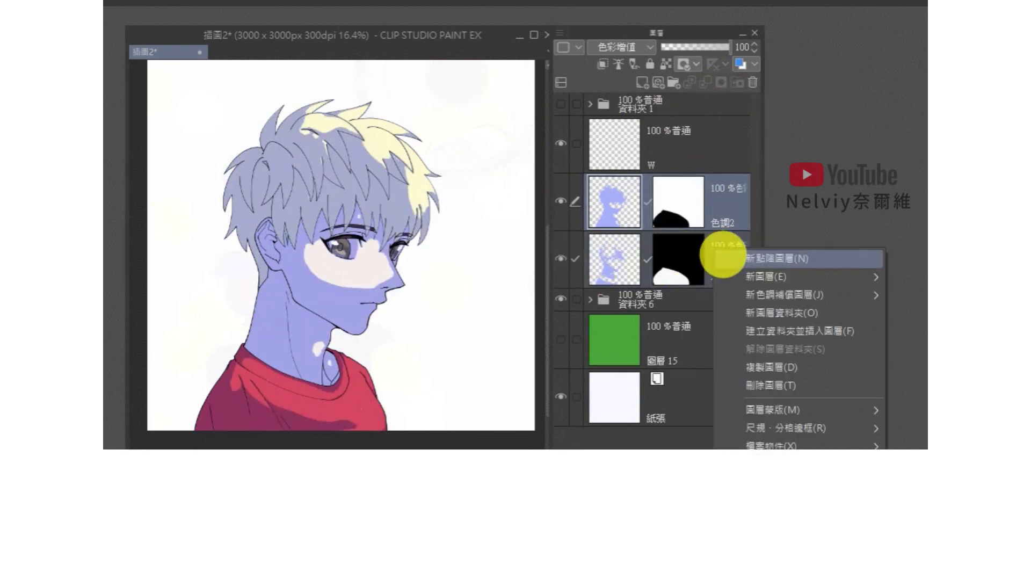
click(752, 483)
click(621, 48)
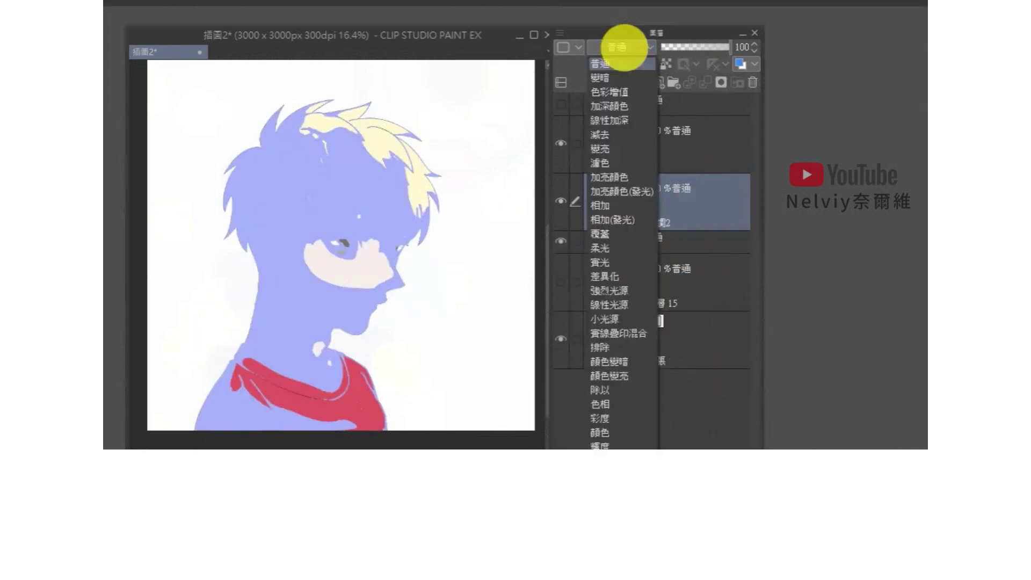
click(610, 120)
mouse_move(691, 47)
mouse_down()
mouse_move(681, 47)
mouse_move(697, 48)
mouse_up()
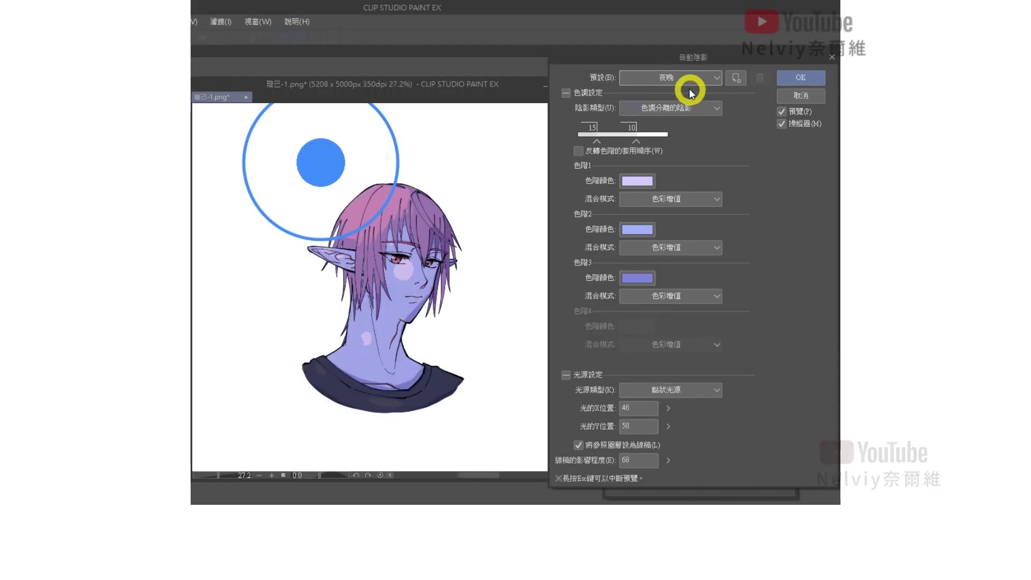
Step: Choose the 早晨 shading preset for the elf portrait and adjust the range of the point light
click(683, 81)
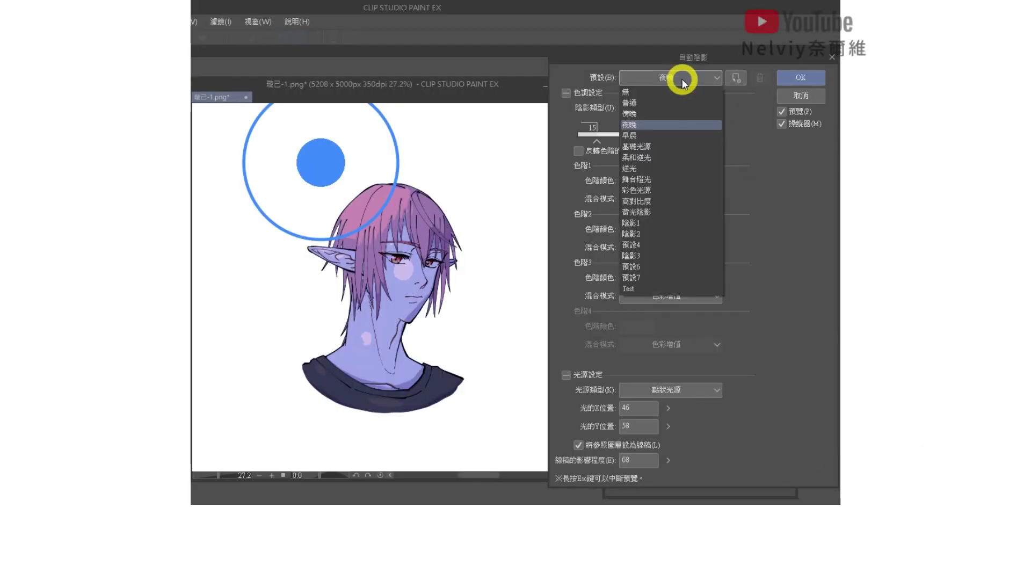
click(667, 142)
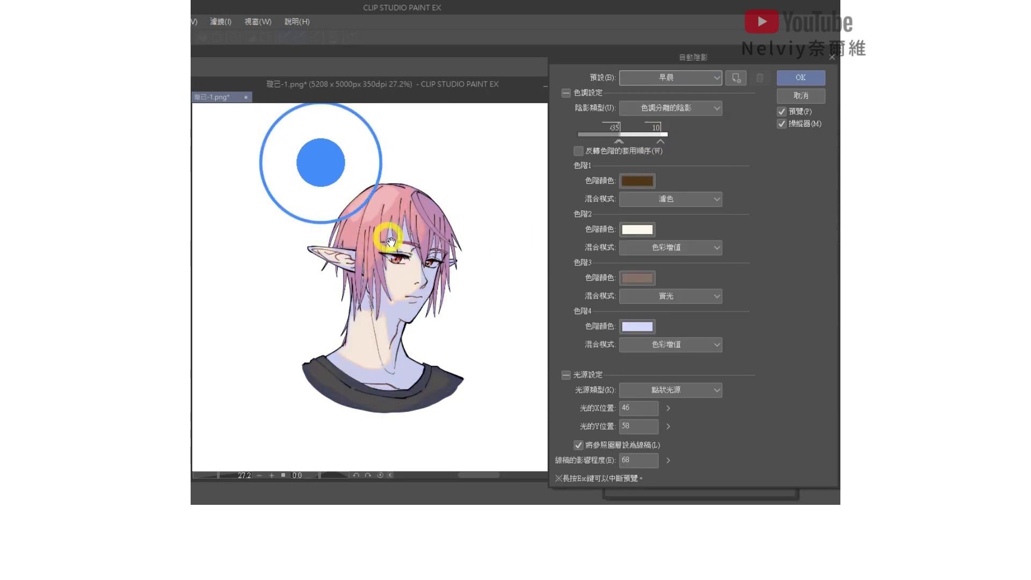
drag(345, 211, 350, 203)
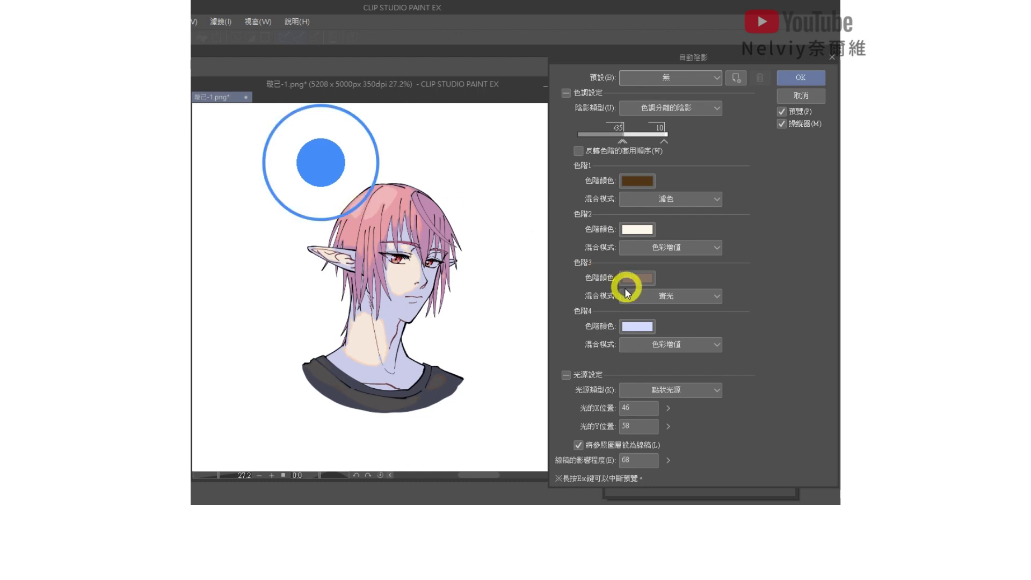
Step: Change the elf portrait's light source type to 直射光源 and adjust the light with the on-canvas manipulator
click(717, 391)
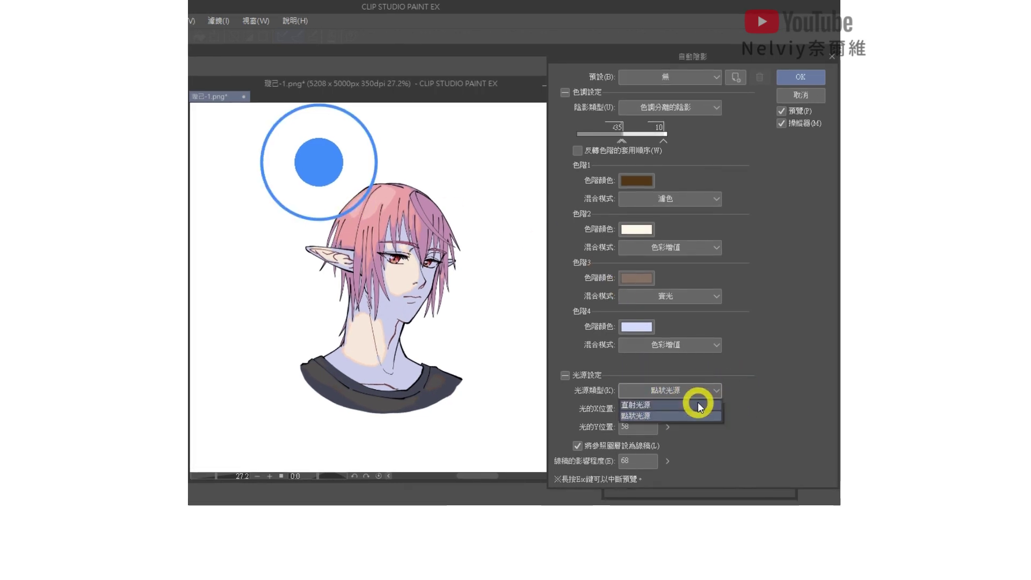
click(699, 407)
mouse_move(303, 182)
mouse_down()
mouse_move(338, 179)
mouse_move(331, 187)
mouse_move(337, 180)
mouse_move(363, 220)
mouse_up()
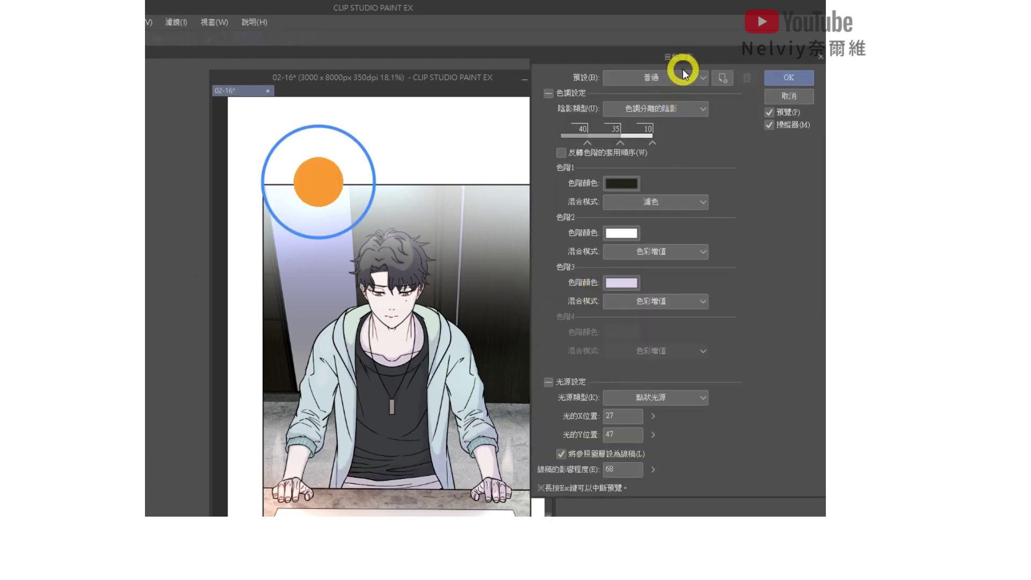
Step: Choose the 陰影3 shading preset for the 02-16 comic panel and move the point light above the head to X 49, Y 44
click(684, 73)
click(642, 260)
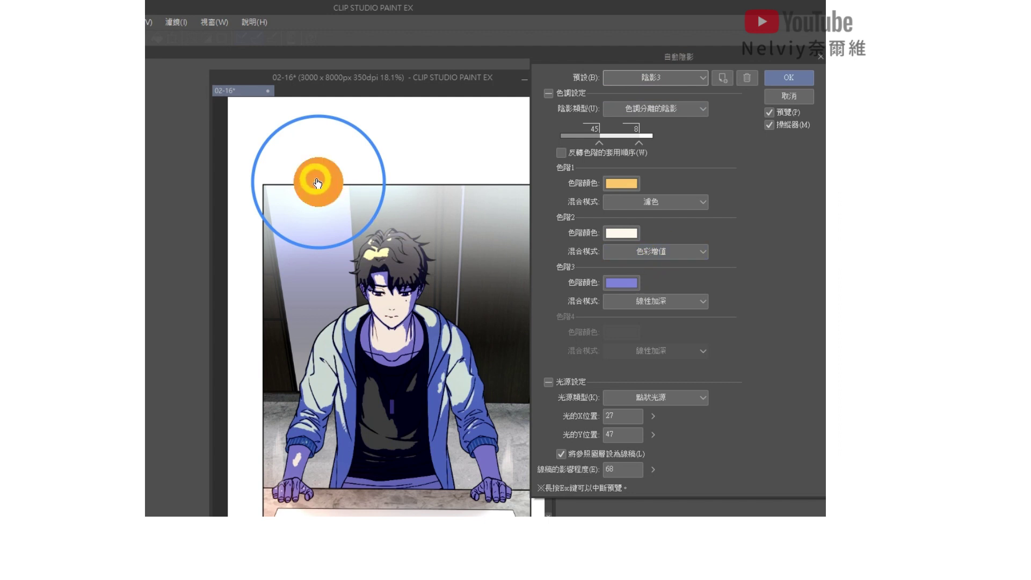
drag(317, 183, 393, 158)
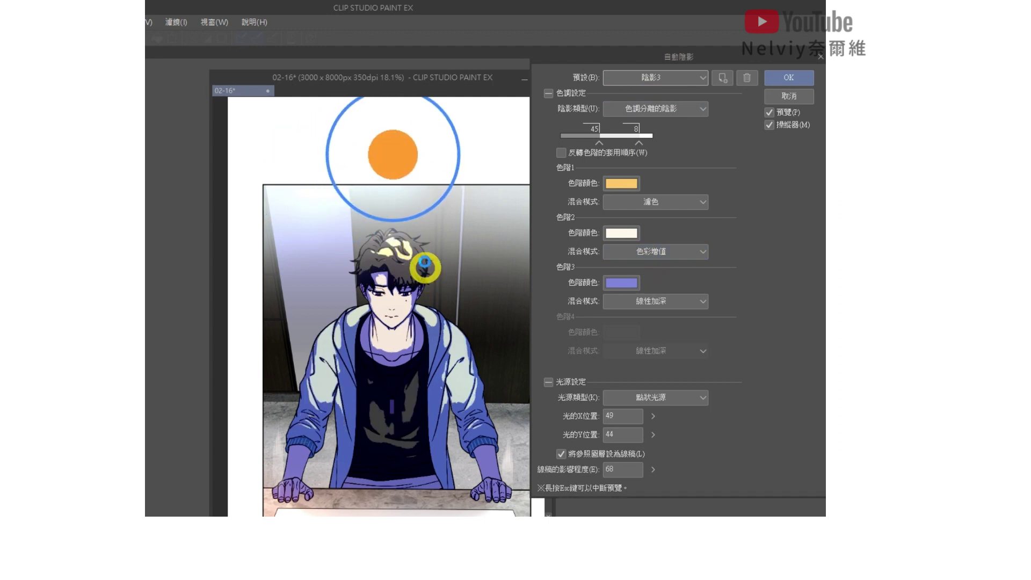